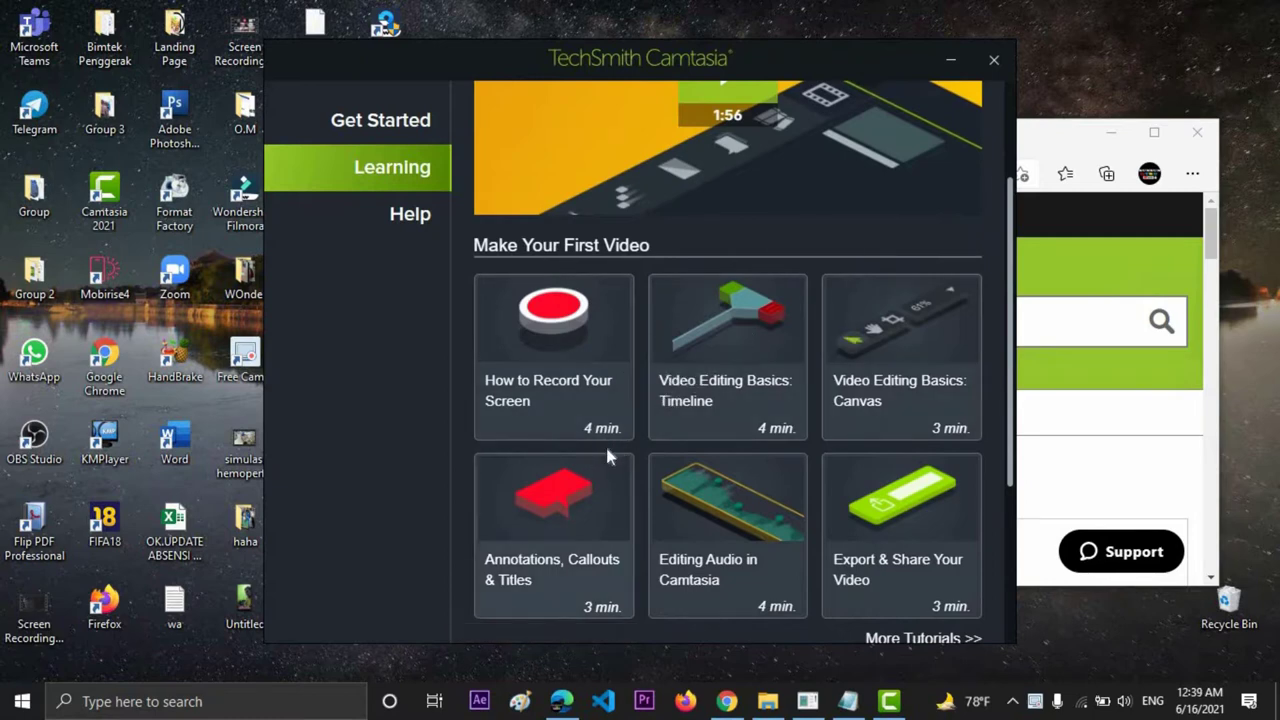
Step: Create a new blank project from the Get Started page
{"action": "scroll", "coordinate": [489, 347], "scroll_direction": "up", "scroll_amount": 2}
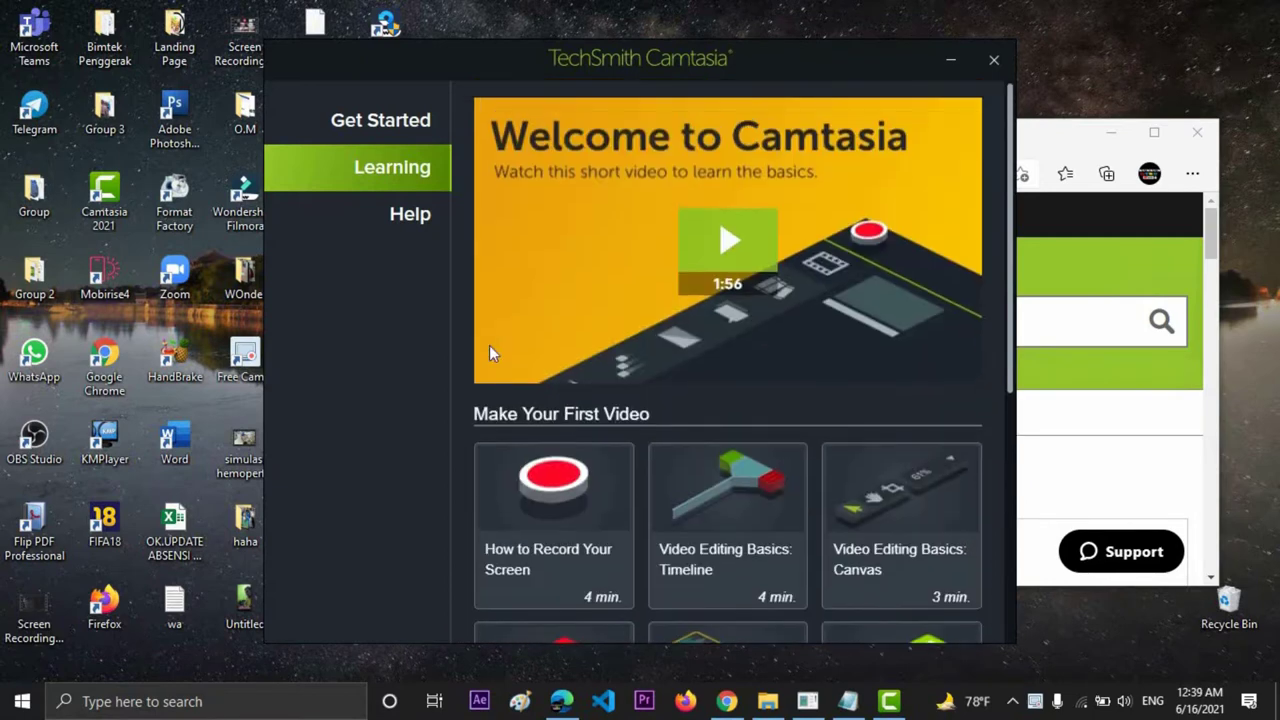
{"action": "left_click", "coordinate": [380, 121]}
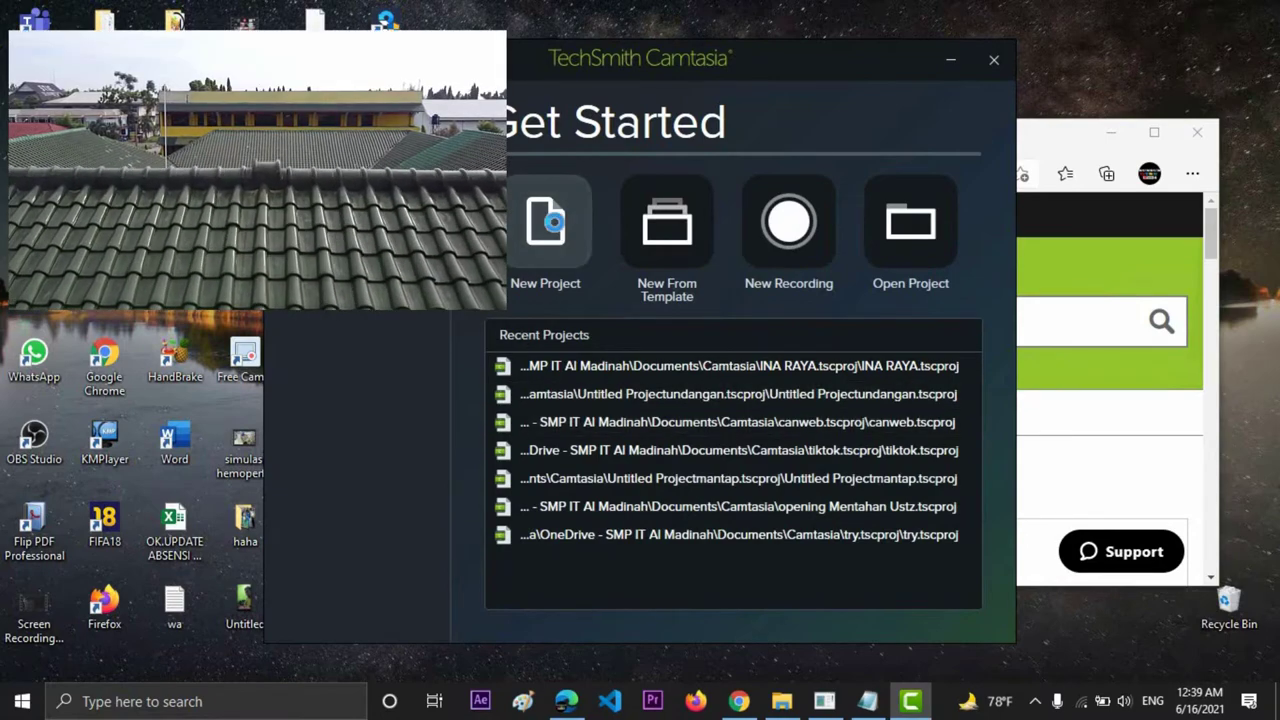
{"action": "left_click", "coordinate": [558, 230]}
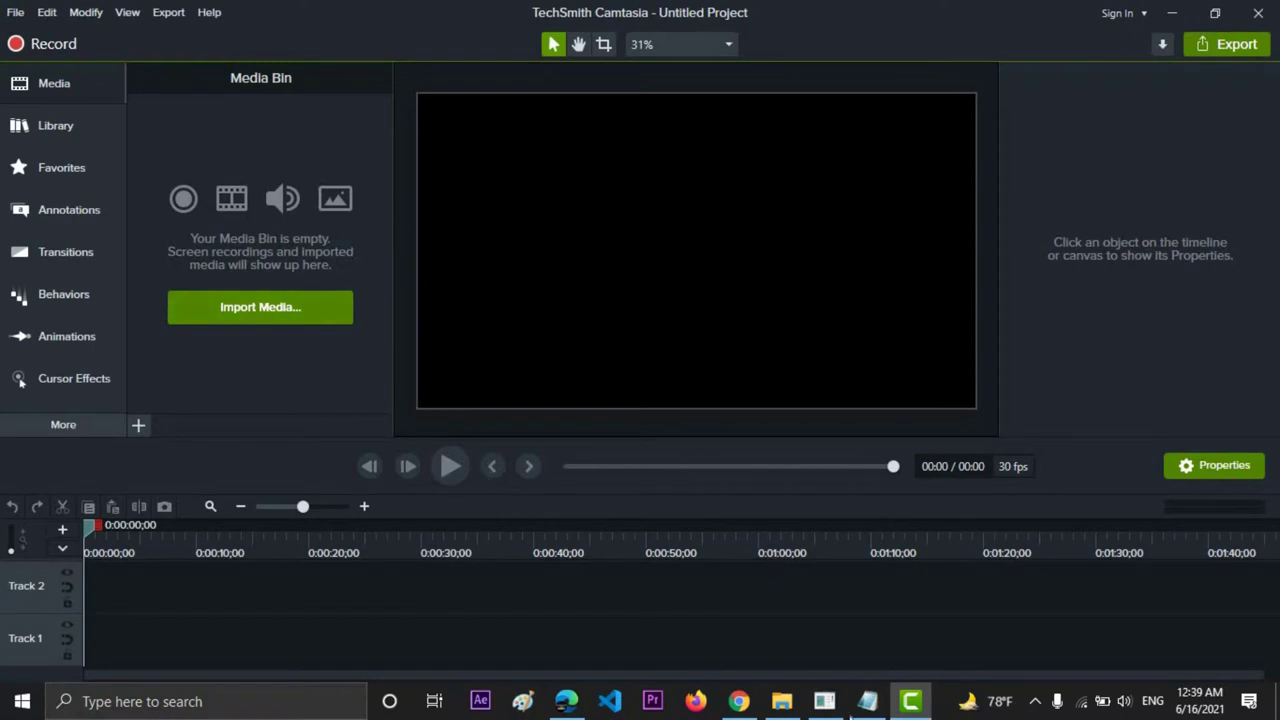
Step: Import the three videos and the Good Day Roa audio file from the cam212 folder into the Media Bin
{"action": "left_click", "coordinate": [779, 699]}
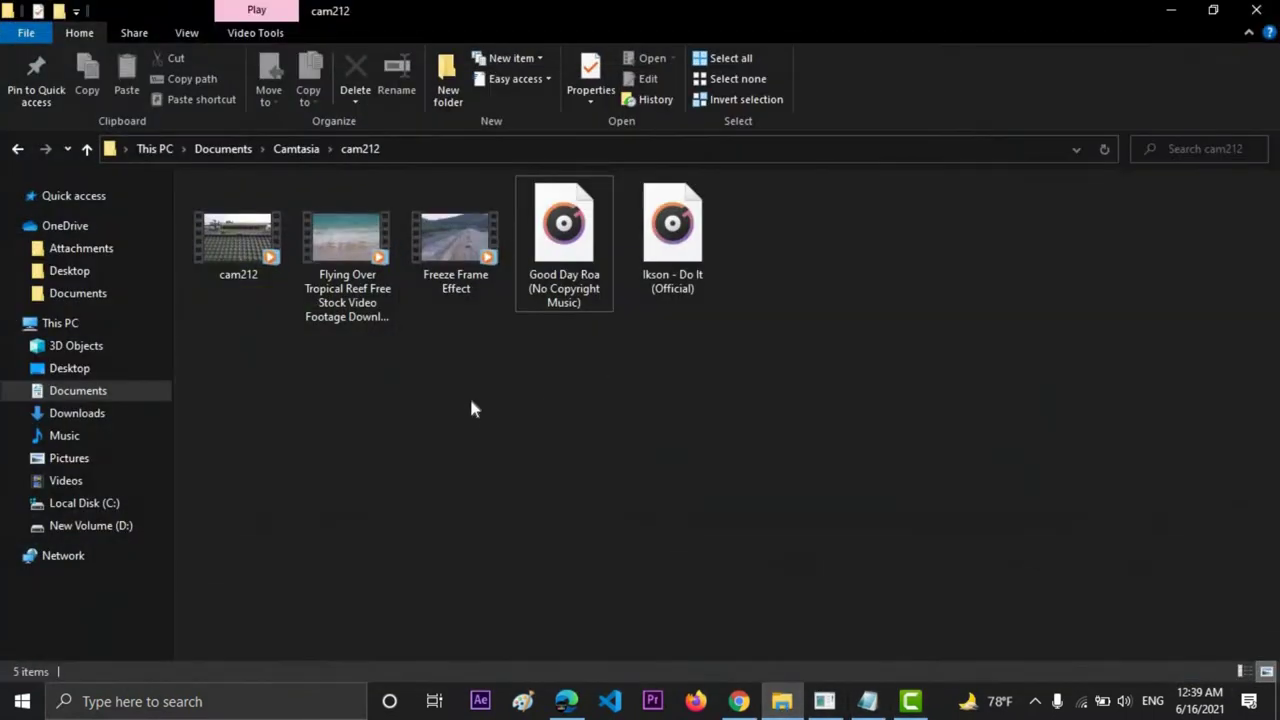
{"action": "left_click_drag", "start_coordinate": [390, 276], "coordinate": [262, 220]}
{"action": "left_click_drag", "start_coordinate": [555, 375], "coordinate": [251, 177]}
{"action": "left_click_drag", "start_coordinate": [470, 254], "coordinate": [300, 349]}
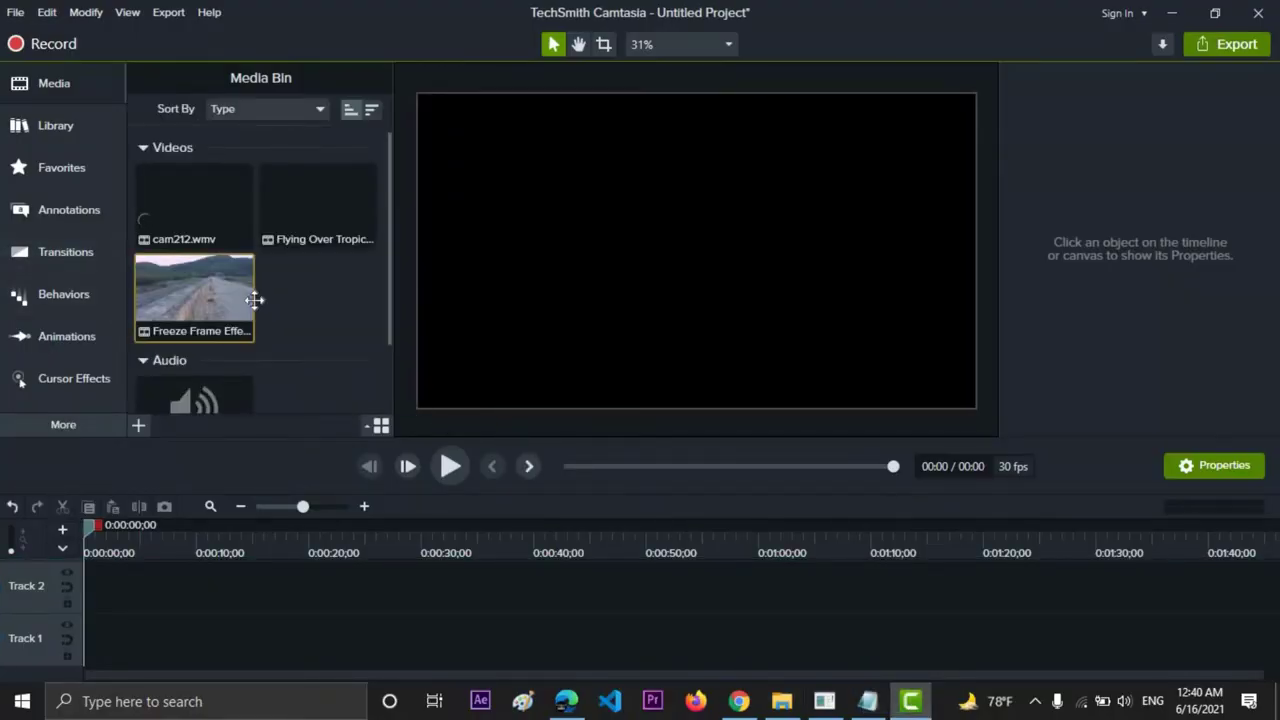
{"action": "mouse_move", "coordinate": [256, 300]}
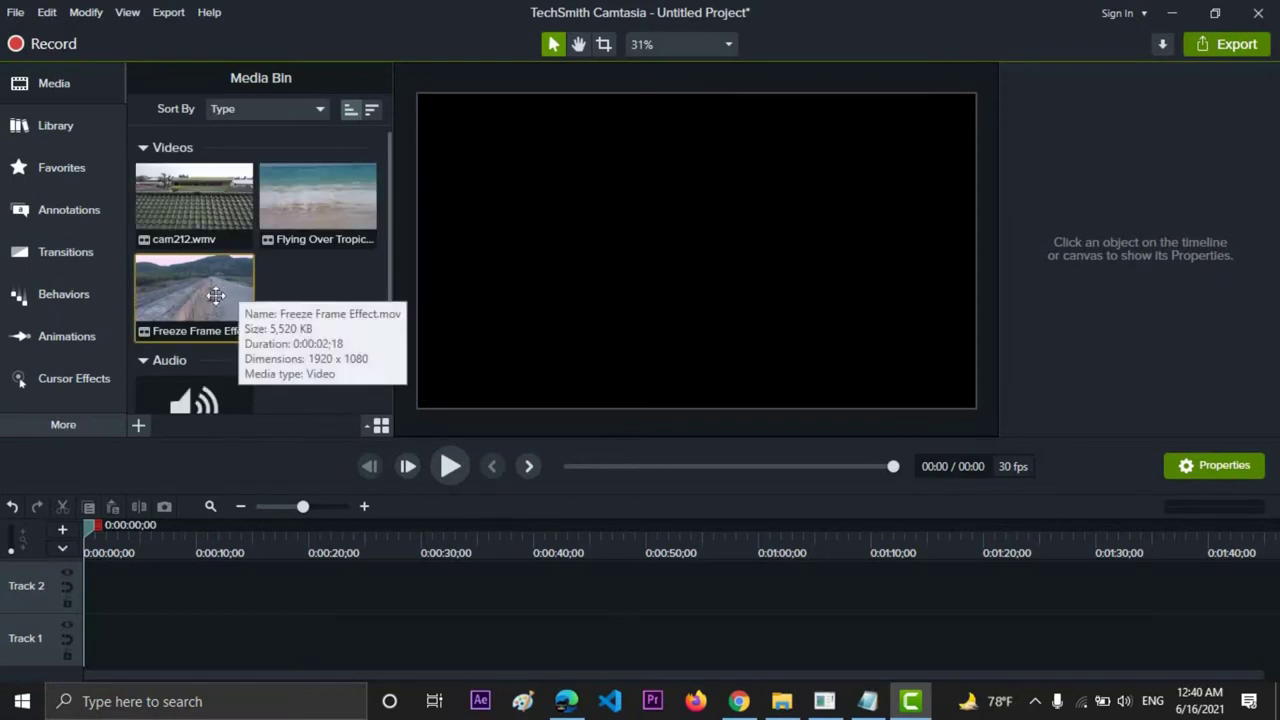
Step: Place the cam212 clip at the start of Track 2, split it at 0:00:03;00 and delete the remainder
{"action": "scroll", "coordinate": [216, 295], "scroll_direction": "down", "scroll_amount": 1}
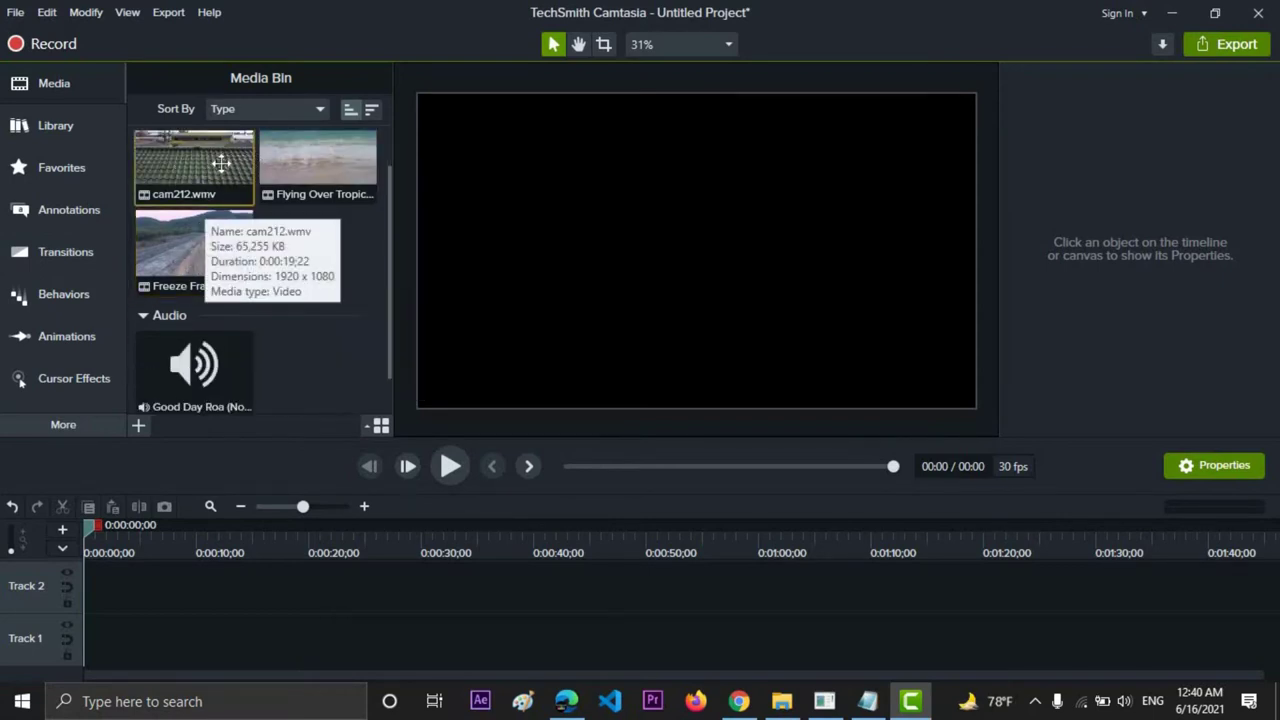
{"action": "left_click_drag", "start_coordinate": [223, 163], "coordinate": [81, 595]}
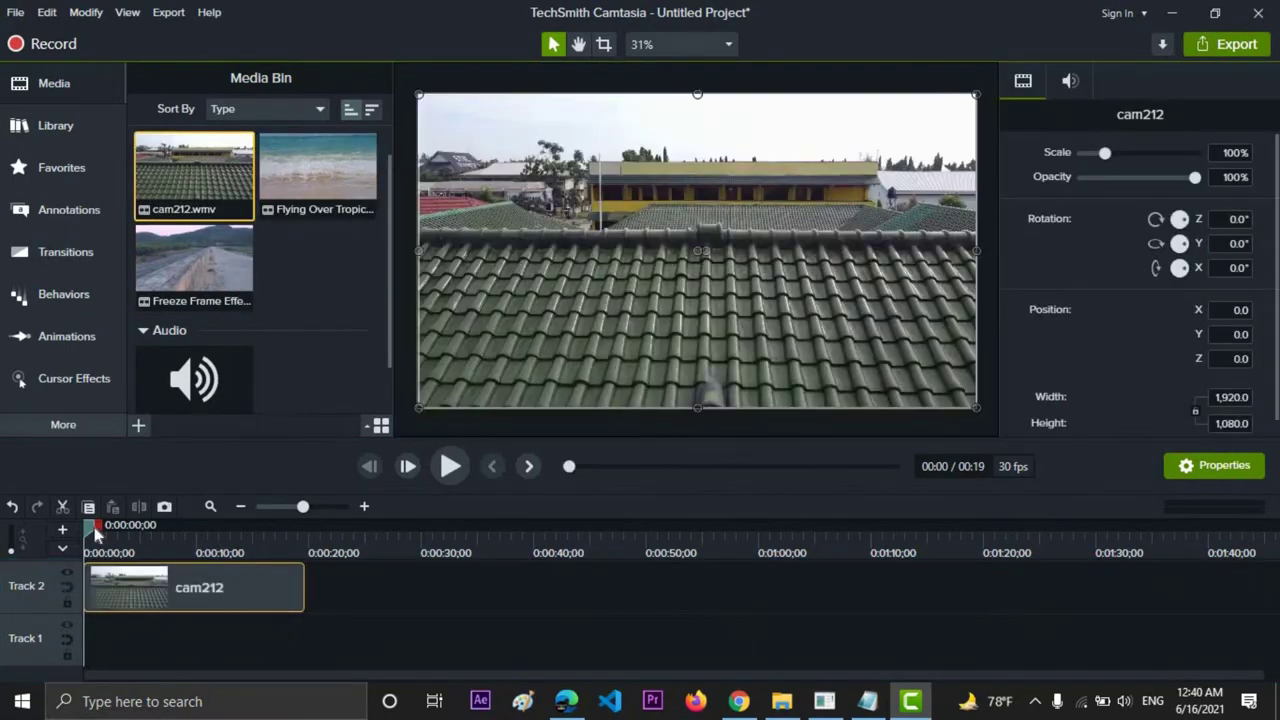
{"action": "mouse_move", "coordinate": [100, 533]}
{"action": "left_mouse_down"}
{"action": "mouse_move", "coordinate": [110, 521]}
{"action": "mouse_move", "coordinate": [137, 537]}
{"action": "mouse_move", "coordinate": [124, 537]}
{"action": "left_mouse_up"}
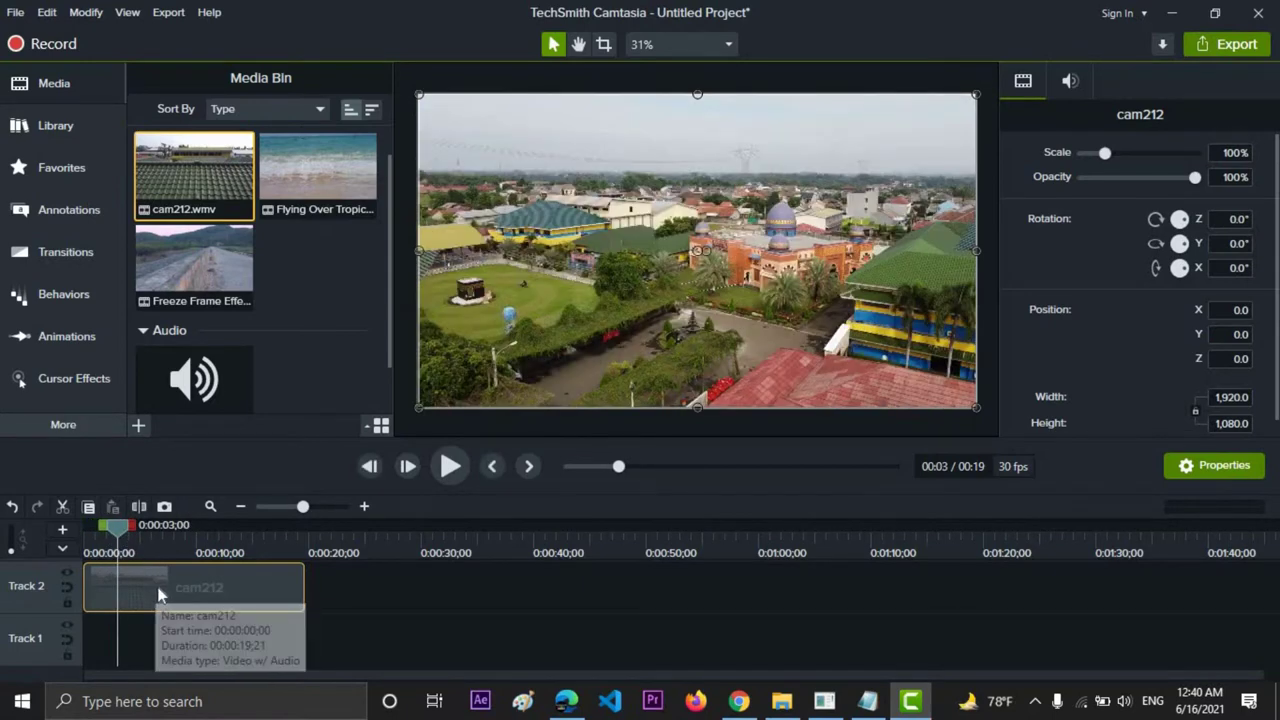
{"action": "key", "text": "s"}
{"action": "left_click", "coordinate": [165, 593]}
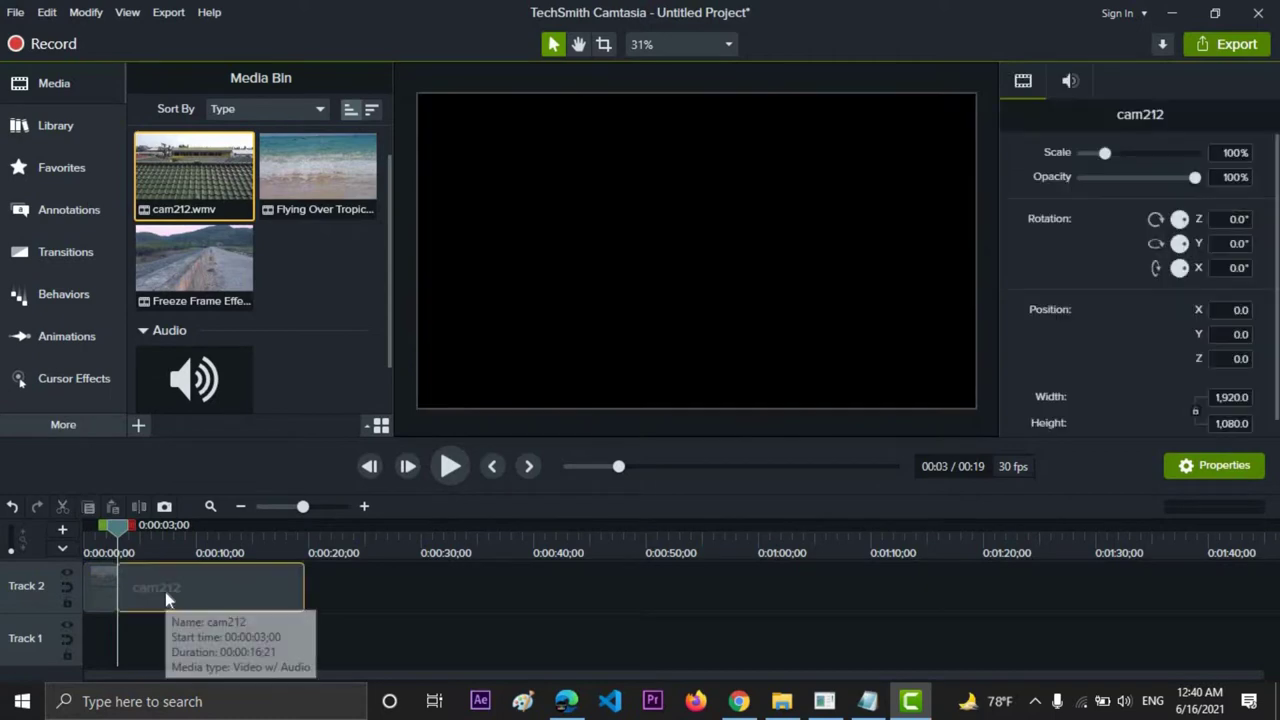
{"action": "key", "text": "Delete"}
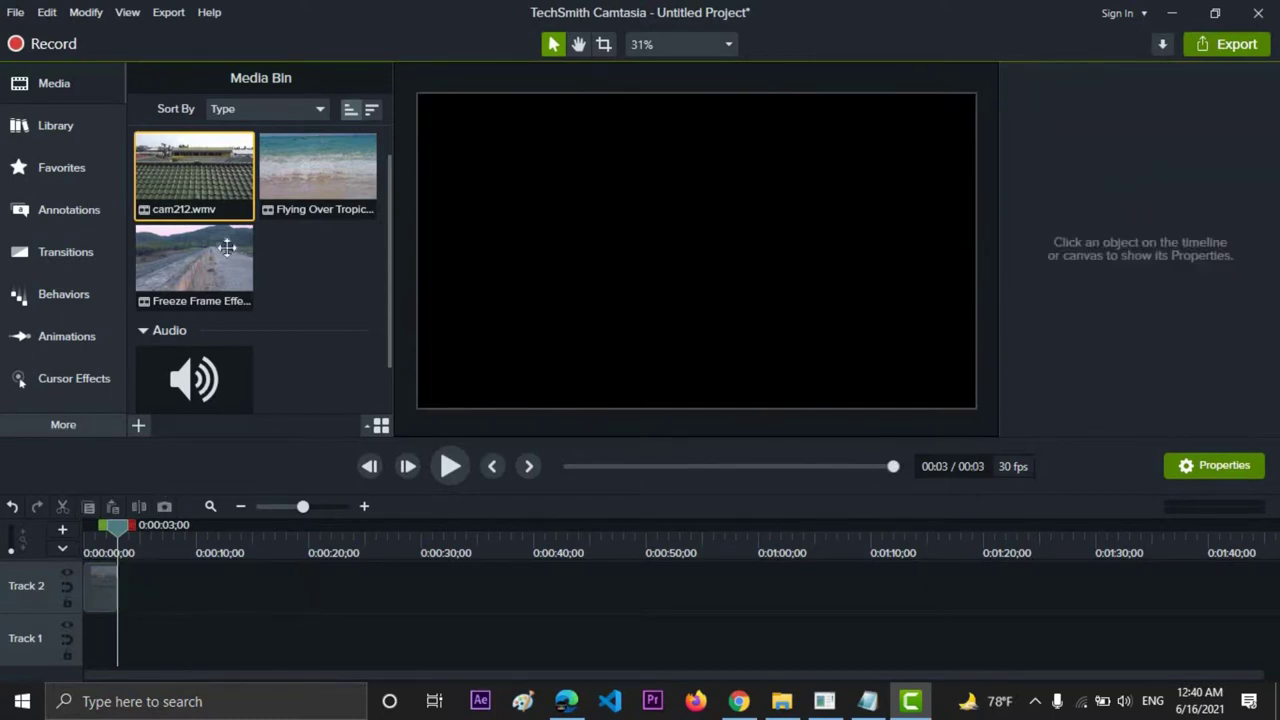
Step: Place the Flying Over Tropical Reef clip directly after cam212, split it at 0:00:06;12 and delete the remainder
{"action": "left_click_drag", "start_coordinate": [297, 163], "coordinate": [127, 597]}
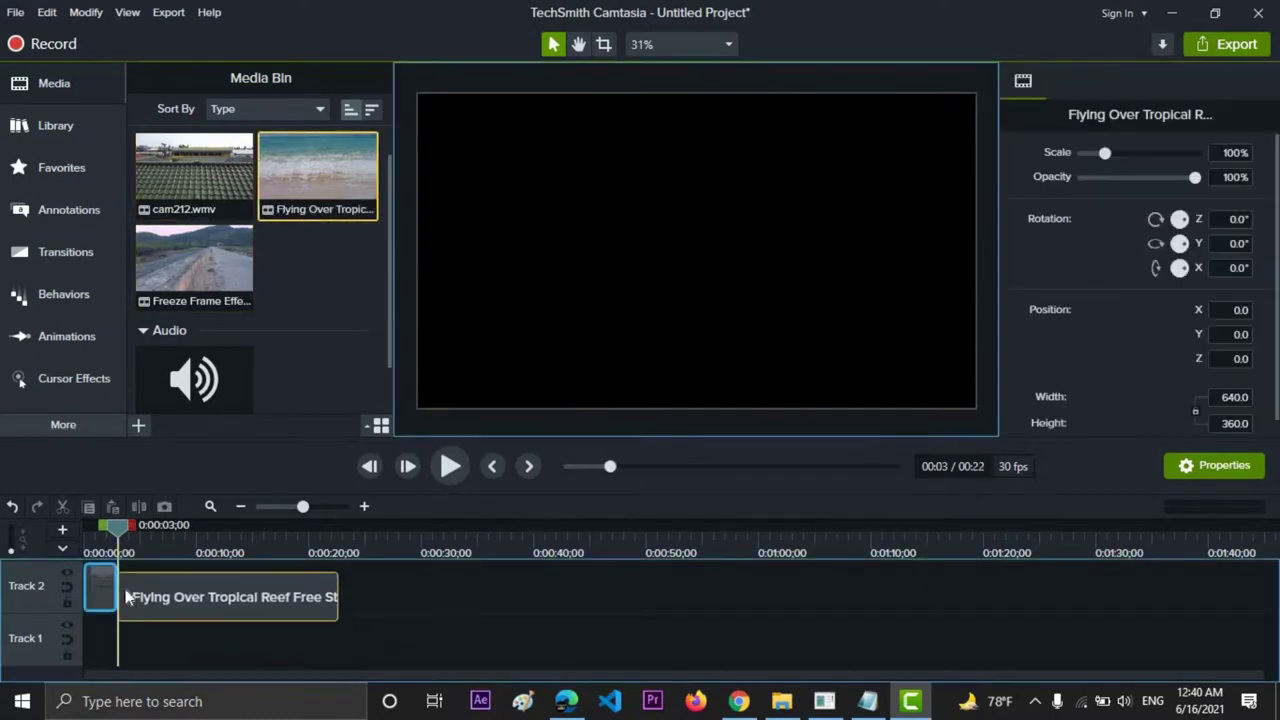
{"action": "left_click", "coordinate": [155, 543]}
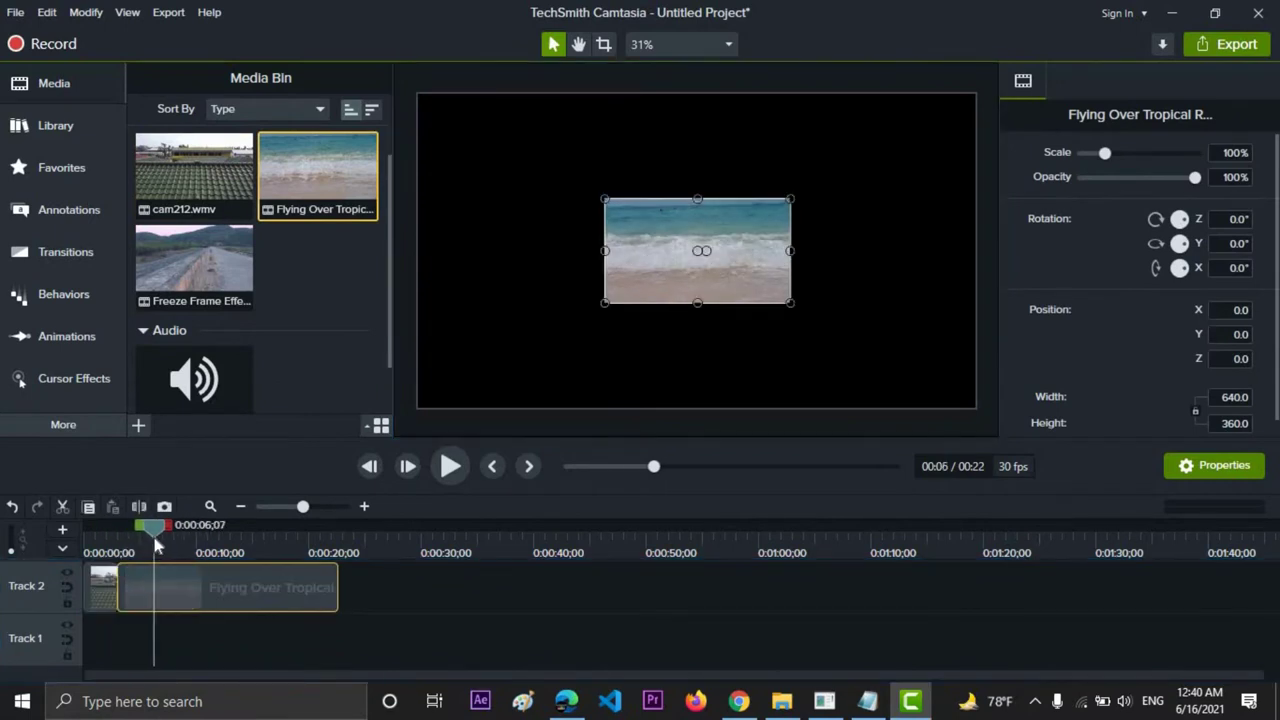
{"action": "key", "text": "s"}
{"action": "left_click", "coordinate": [189, 588]}
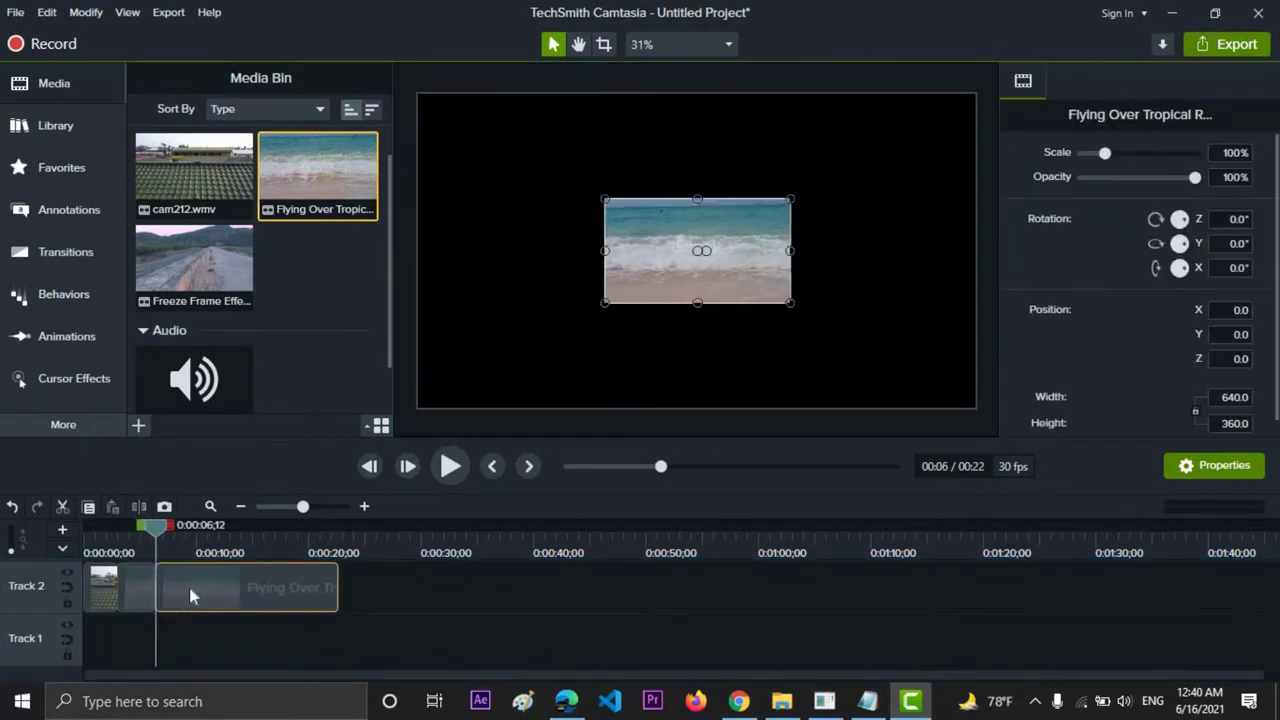
{"action": "key", "text": "Delete"}
Step: Append the Freeze Frame Effect clip to the end of Track 2 and return the playhead to the start
{"action": "left_click_drag", "start_coordinate": [194, 262], "coordinate": [158, 588]}
{"action": "key", "text": "ctrl+Home"}
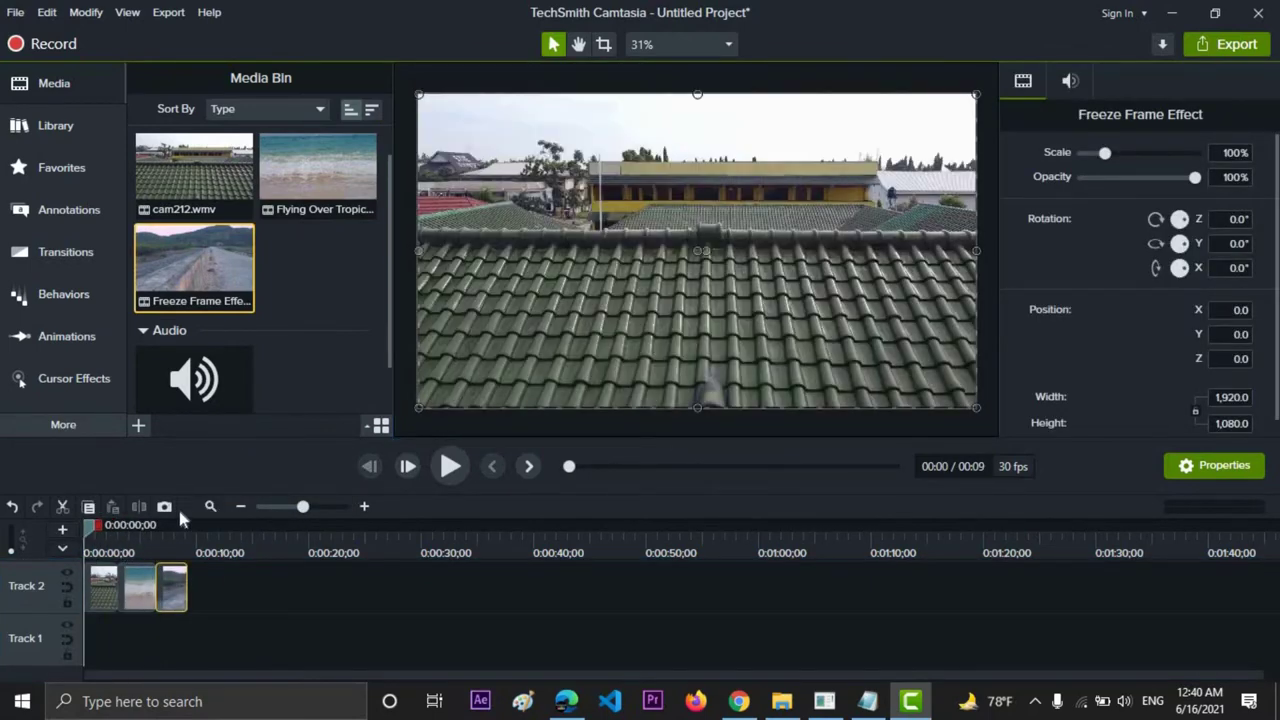
{"action": "left_click", "coordinate": [172, 525]}
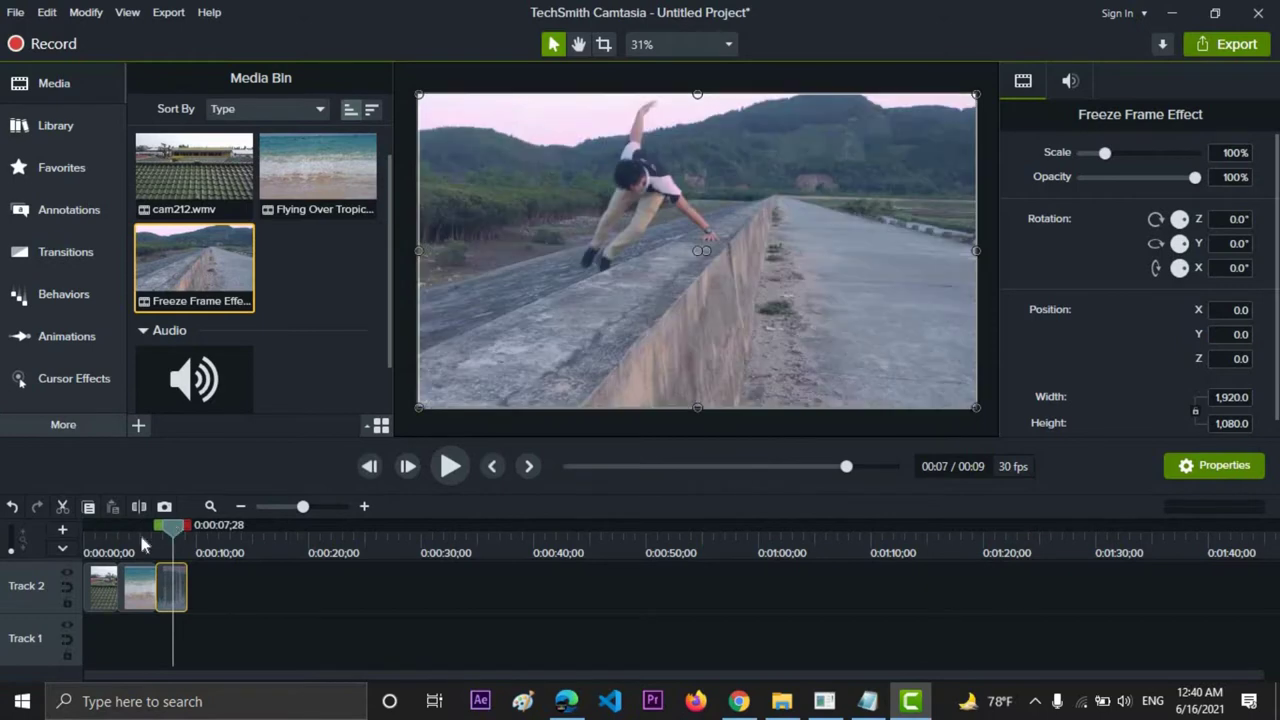
{"action": "left_click", "coordinate": [84, 540]}
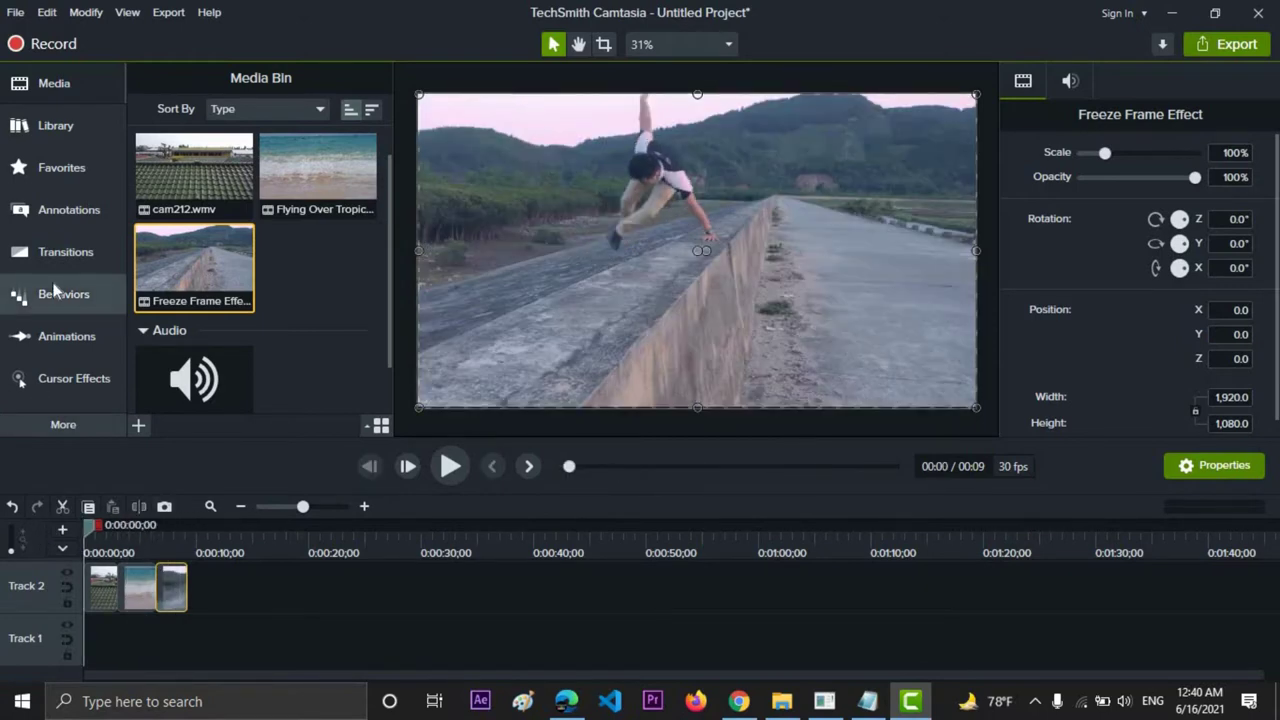
Step: Apply an Action Wipe transition between the first two clips and a Barn door transition between the last two
{"action": "left_click", "coordinate": [60, 258]}
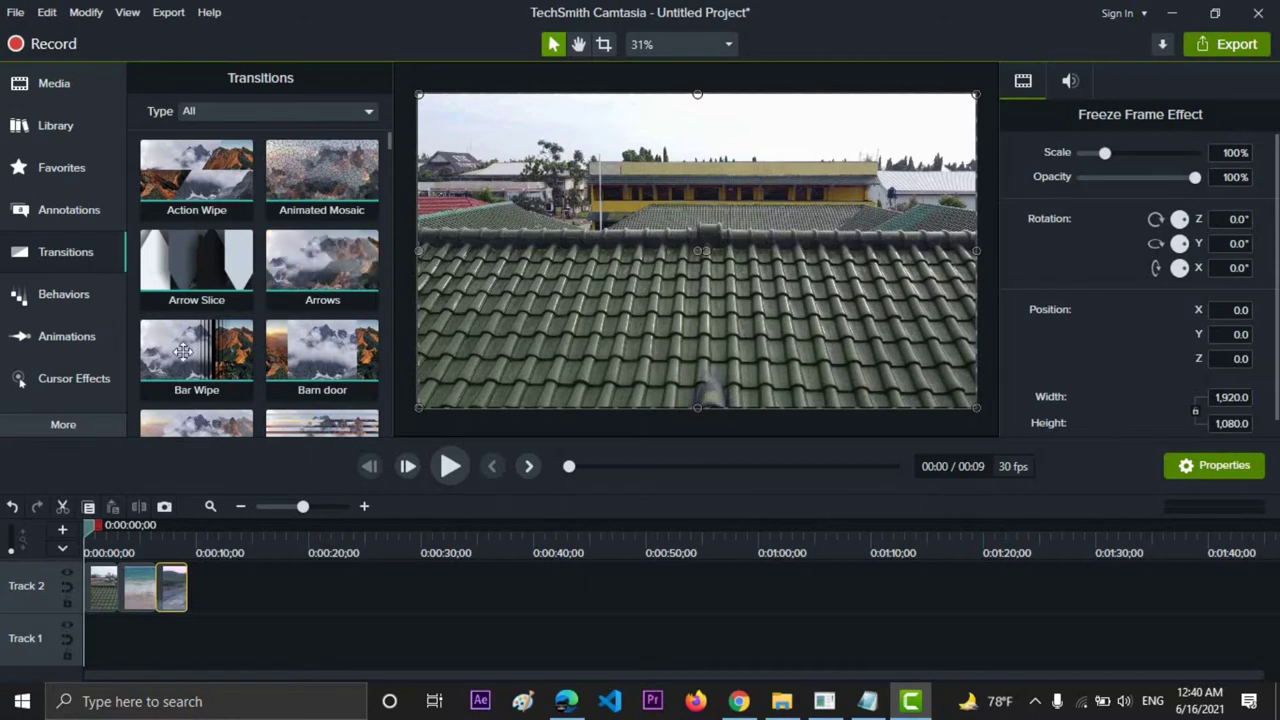
{"action": "scroll", "coordinate": [190, 345], "scroll_direction": "down", "scroll_amount": 2}
{"action": "scroll", "coordinate": [186, 350], "scroll_direction": "down", "scroll_amount": 2}
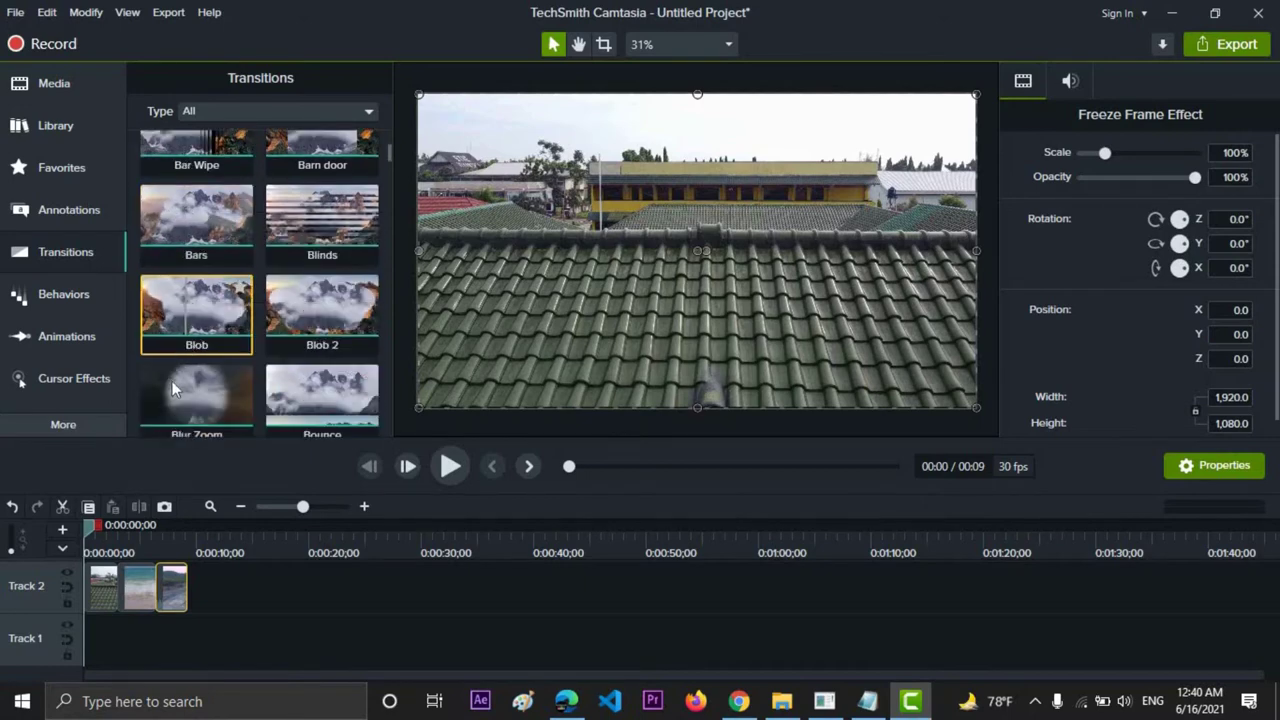
{"action": "scroll", "coordinate": [172, 388], "scroll_direction": "down", "scroll_amount": 1}
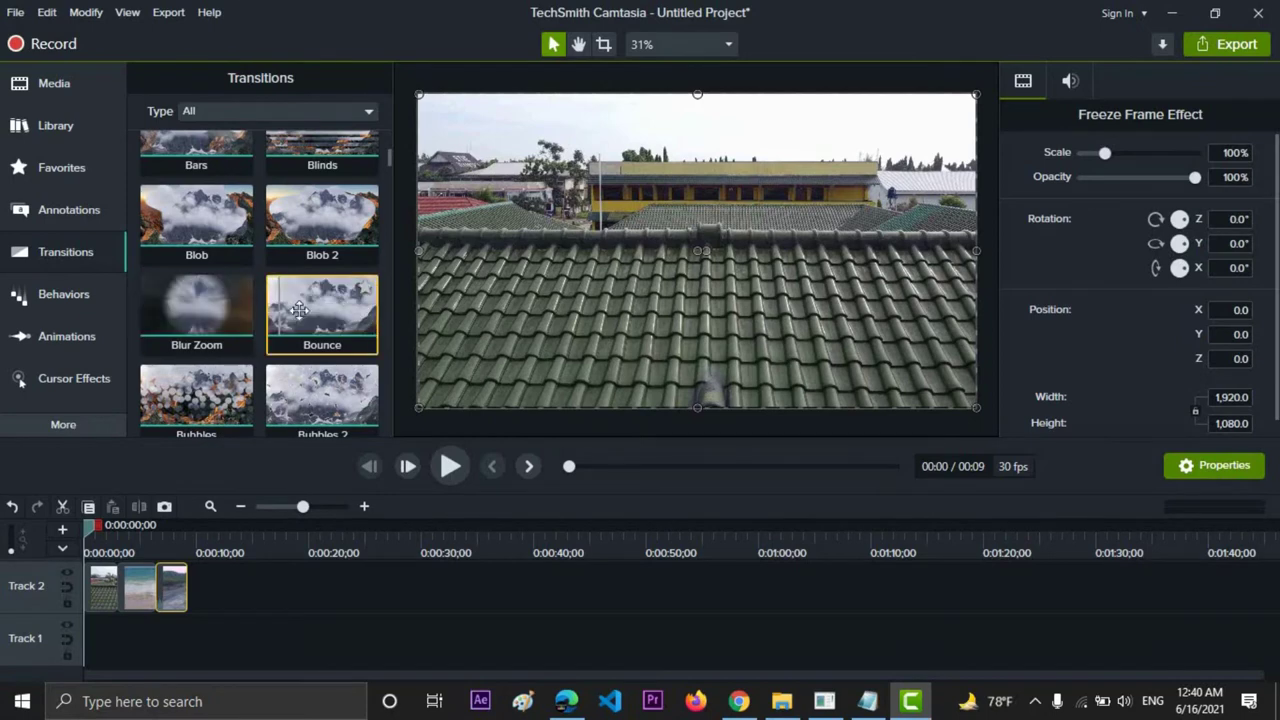
{"action": "scroll", "coordinate": [172, 355], "scroll_direction": "down", "scroll_amount": 1}
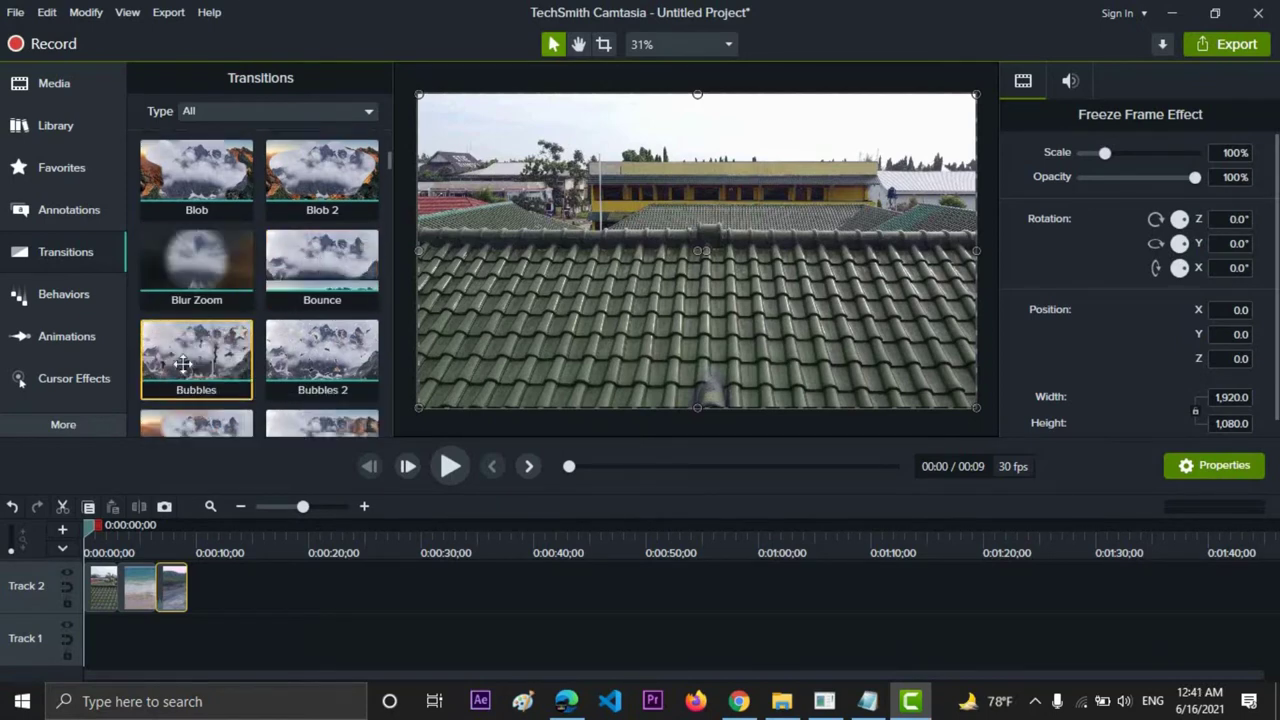
{"action": "scroll", "coordinate": [220, 380], "scroll_direction": "down", "scroll_amount": 1}
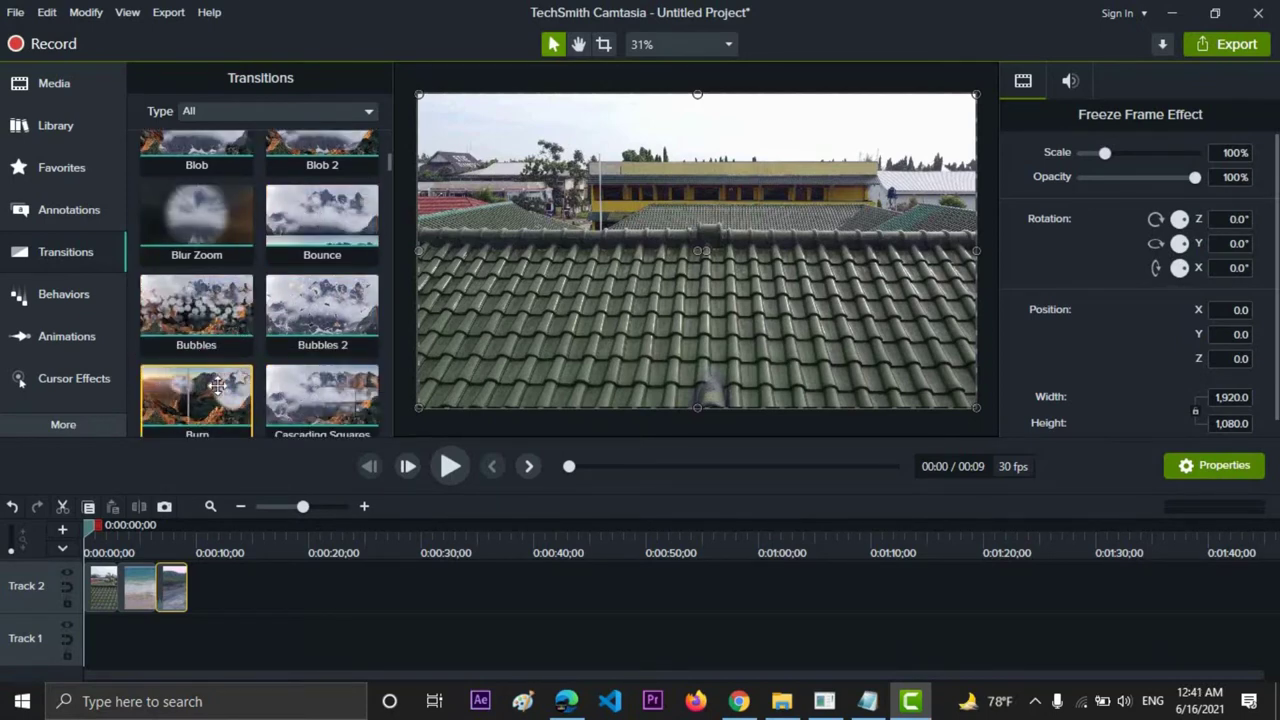
{"action": "scroll", "coordinate": [225, 315], "scroll_direction": "up", "scroll_amount": 4}
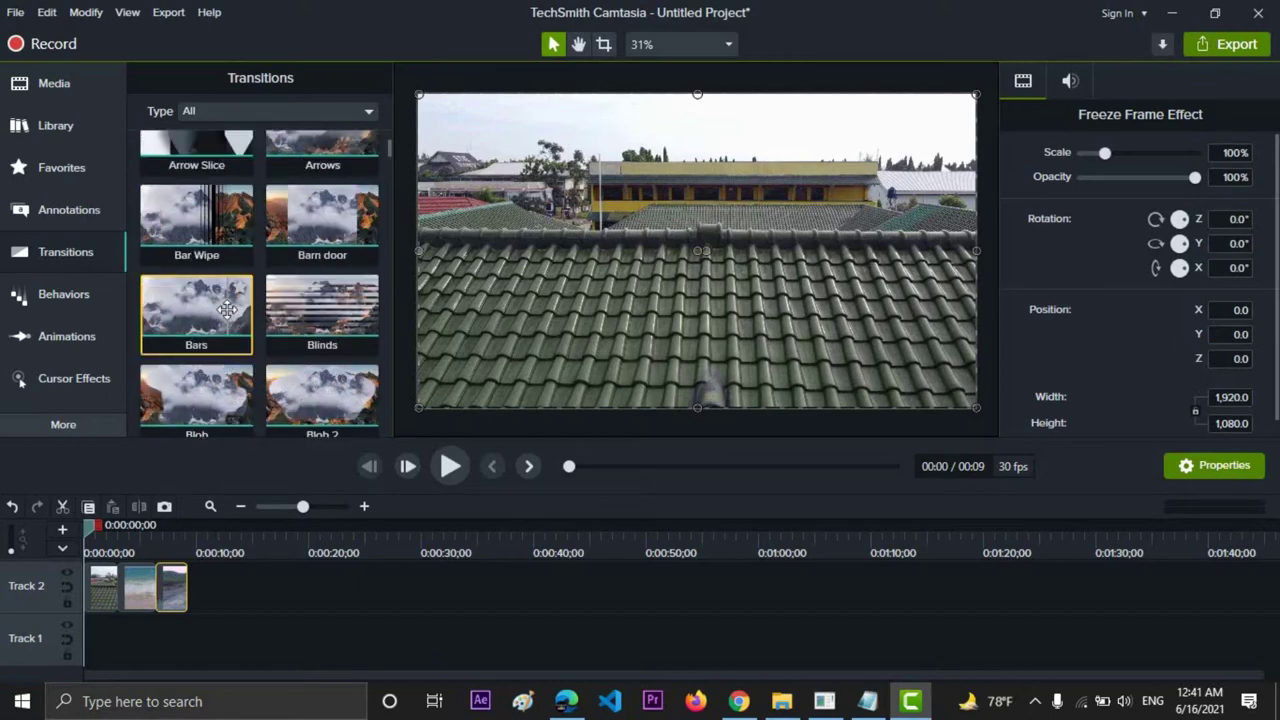
{"action": "scroll", "coordinate": [227, 310], "scroll_direction": "up", "scroll_amount": 2}
{"action": "left_click_drag", "start_coordinate": [190, 180], "coordinate": [110, 585]}
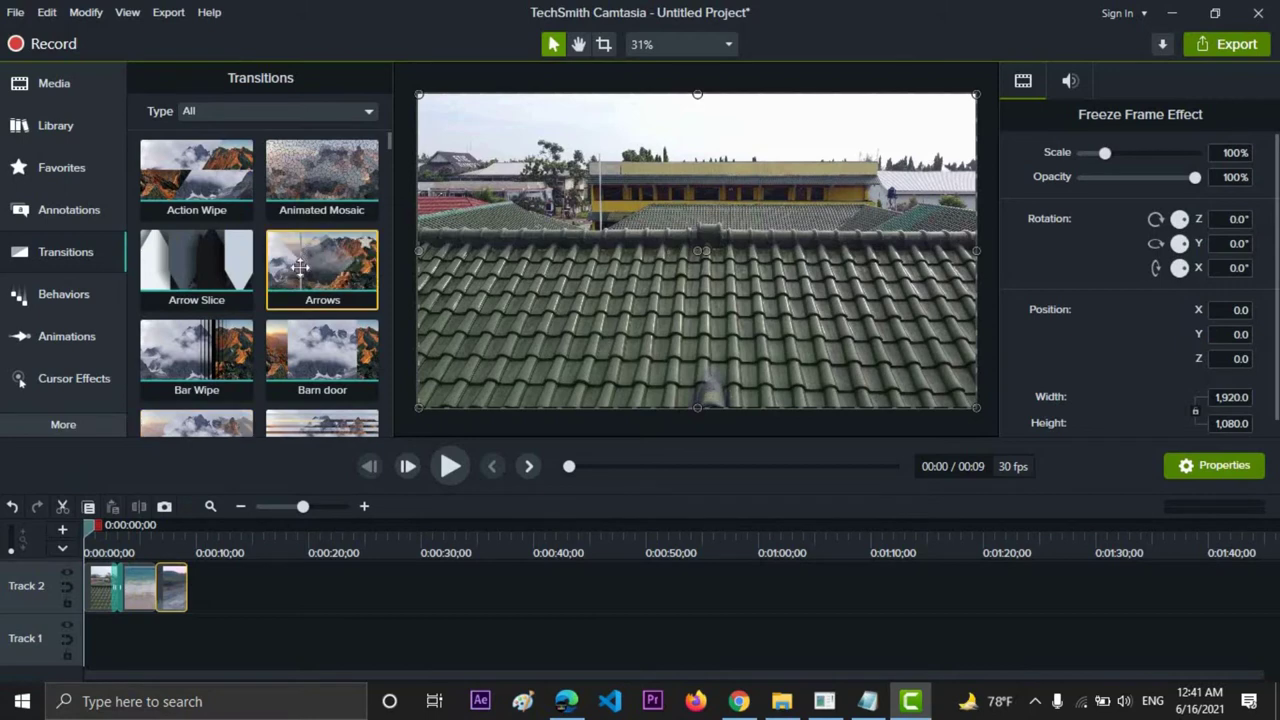
{"action": "left_click_drag", "start_coordinate": [281, 374], "coordinate": [155, 598]}
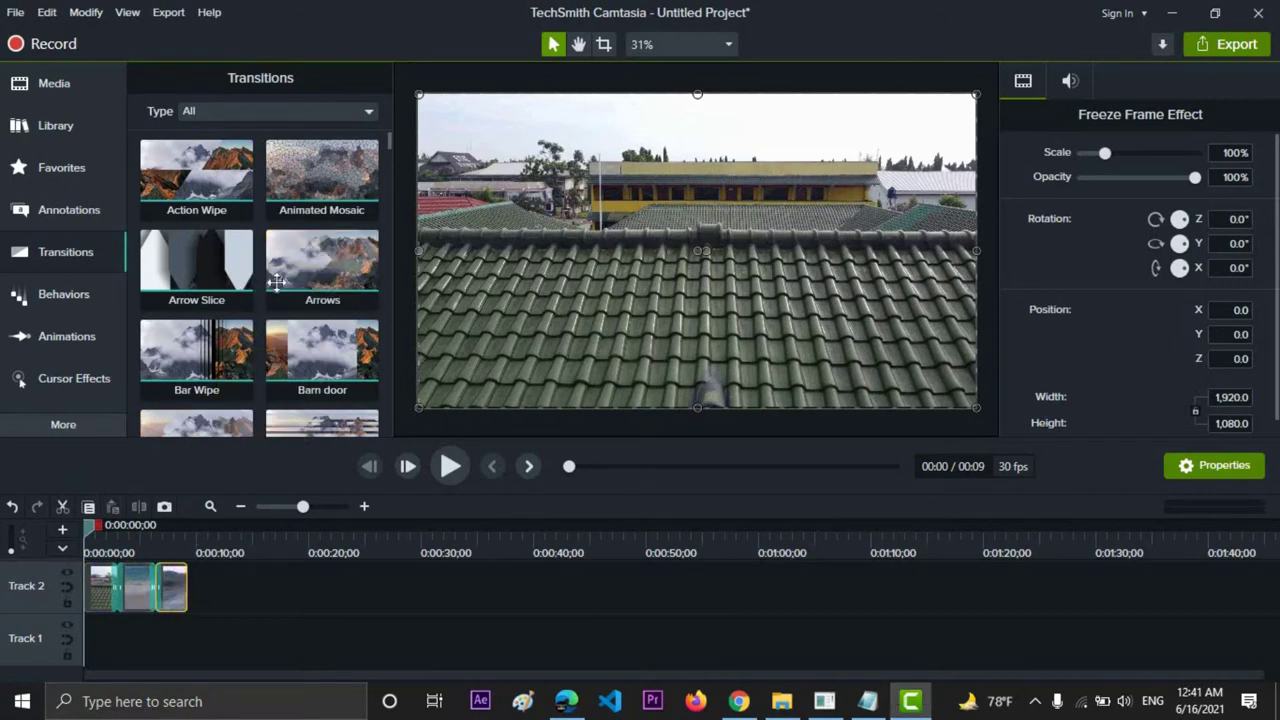
Step: Play the sequence up to the tropical reef clip, stop there and scale that clip to fill the canvas
{"action": "left_click", "coordinate": [451, 470]}
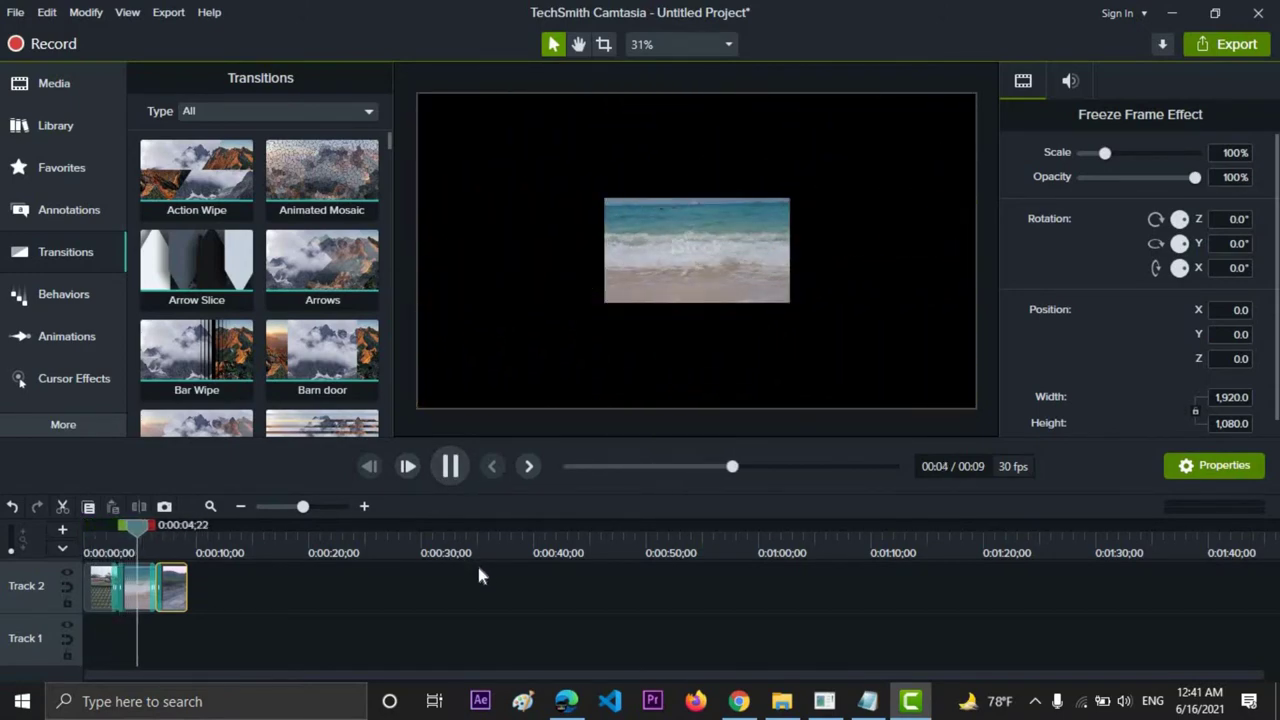
{"action": "left_click", "coordinate": [717, 280]}
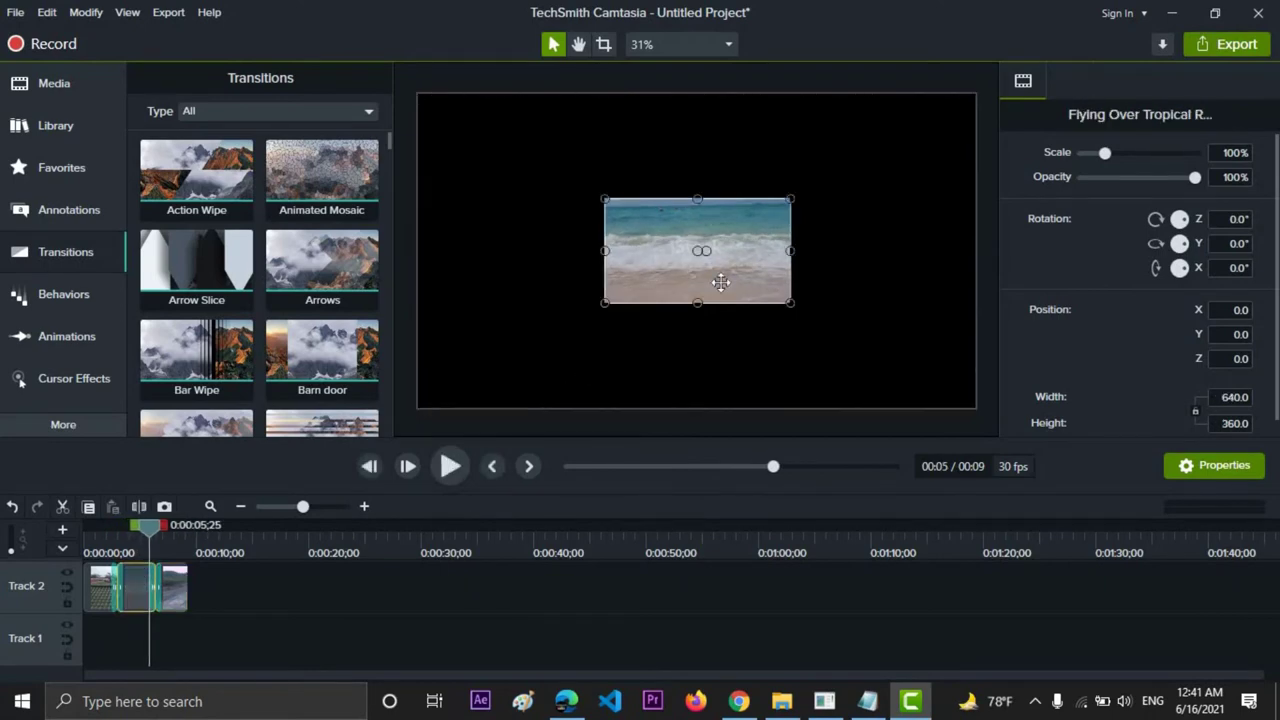
{"action": "right_click", "coordinate": [726, 289]}
{"action": "left_click", "coordinate": [792, 481]}
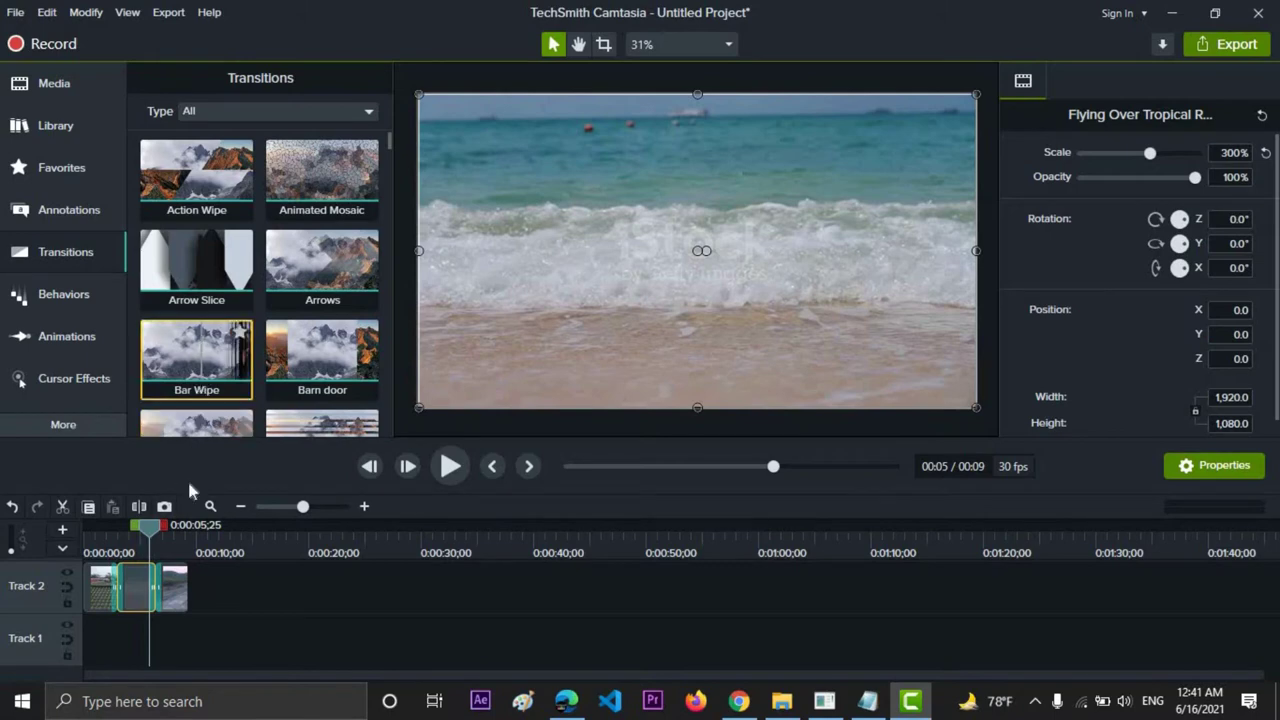
Step: Play back the sequence to check both transitions and return the playhead to the start
{"action": "left_click_drag", "start_coordinate": [130, 537], "coordinate": [108, 537]}
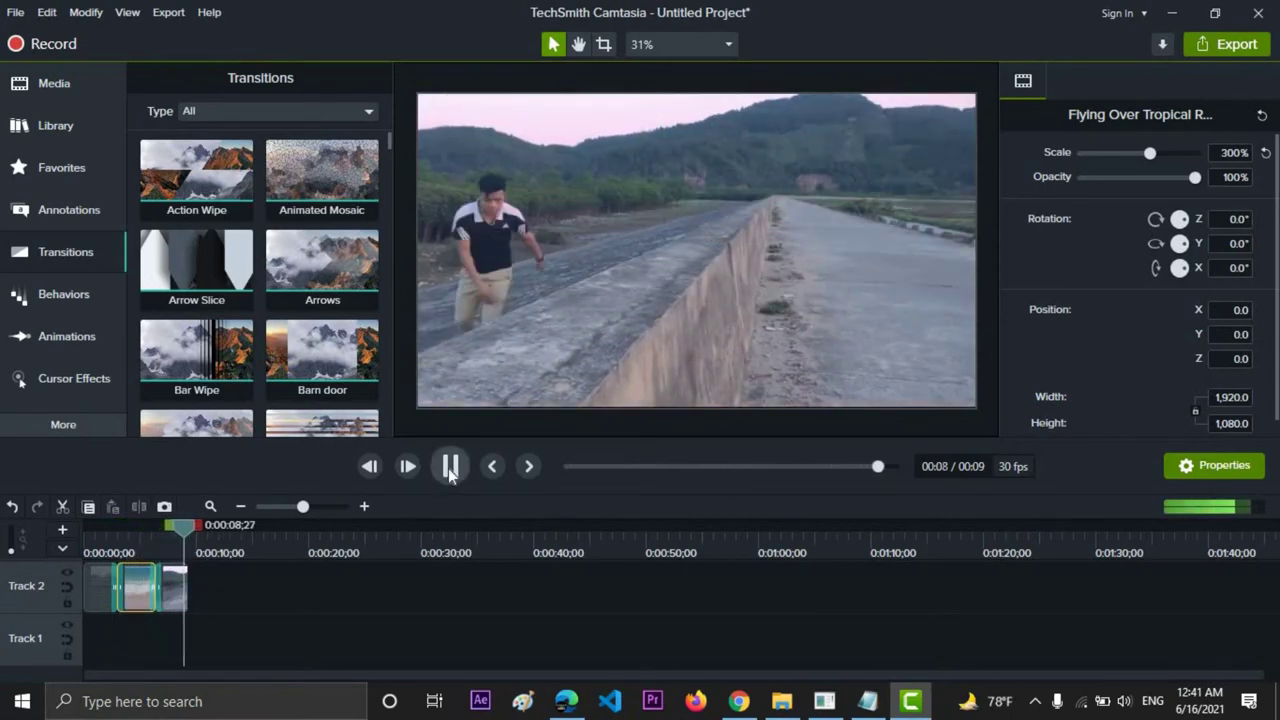
{"action": "left_click_drag", "start_coordinate": [167, 540], "coordinate": [58, 538]}
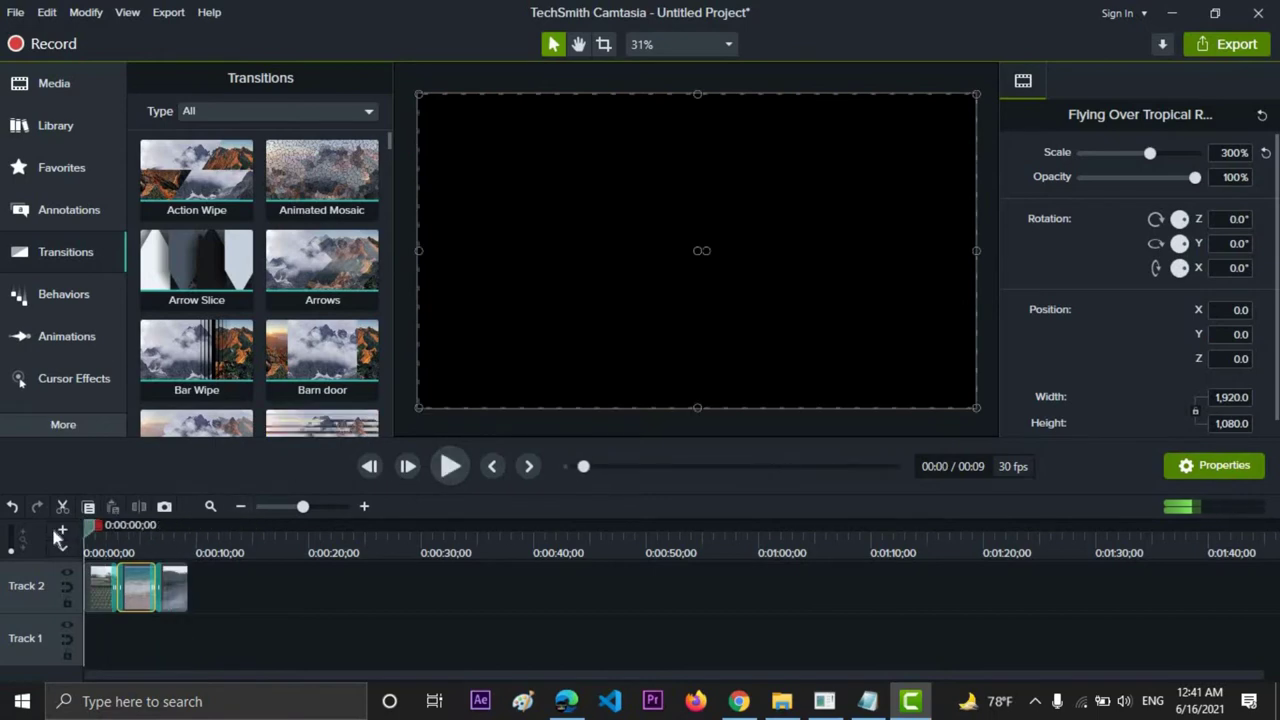
Step: Look through more of the available transitions, then return to the Media Bin
{"action": "scroll", "coordinate": [255, 235], "scroll_direction": "down", "scroll_amount": 2}
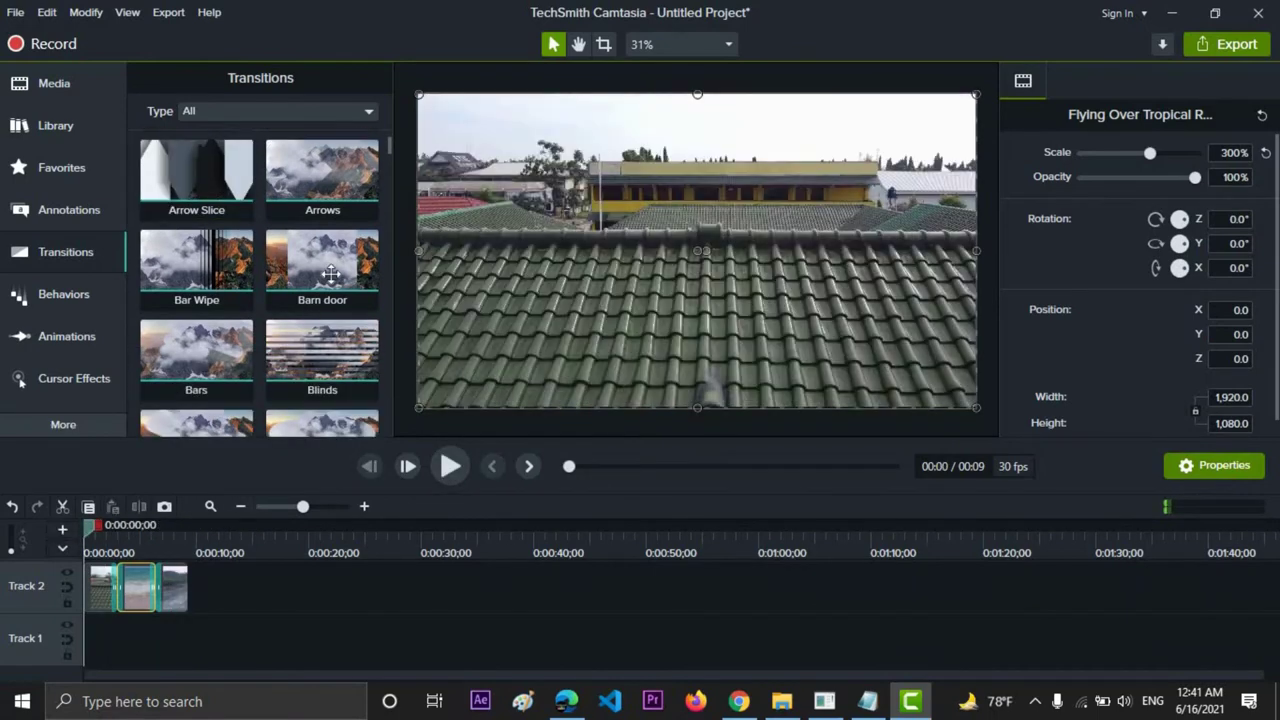
{"action": "scroll", "coordinate": [335, 283], "scroll_direction": "down", "scroll_amount": 3}
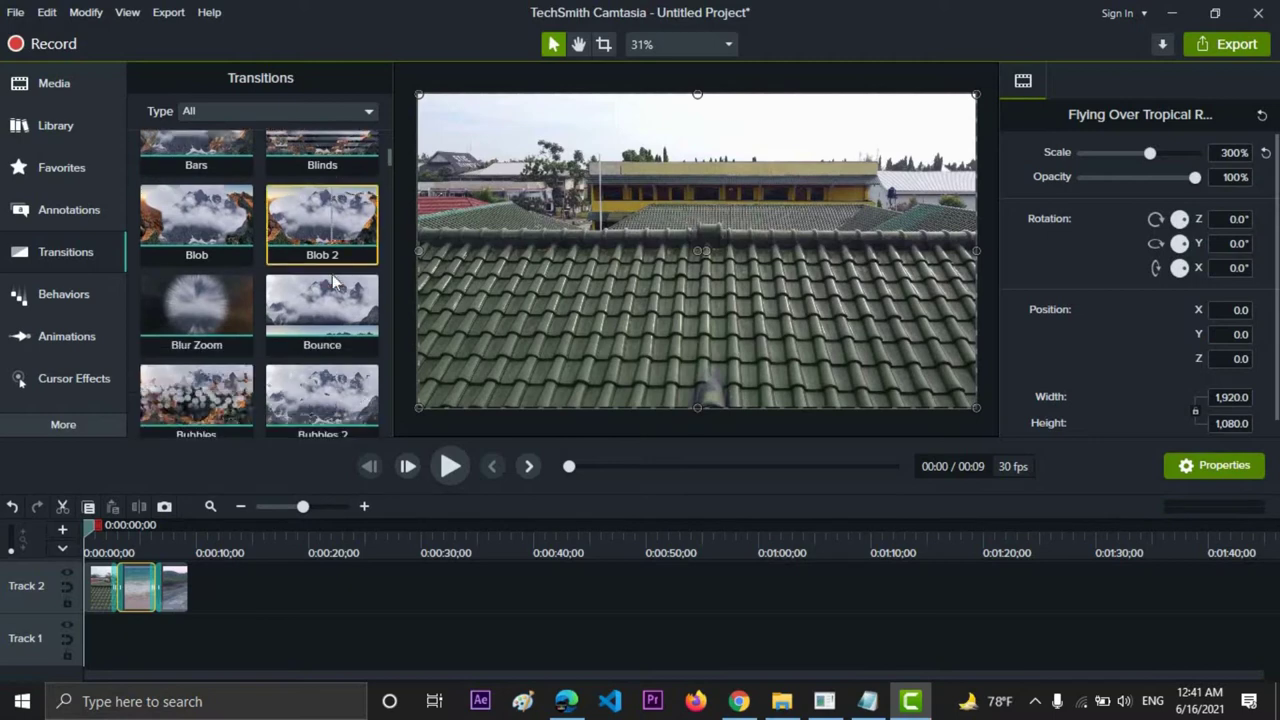
{"action": "scroll", "coordinate": [312, 270], "scroll_direction": "down", "scroll_amount": 1}
{"action": "scroll", "coordinate": [312, 266], "scroll_direction": "up", "scroll_amount": 1}
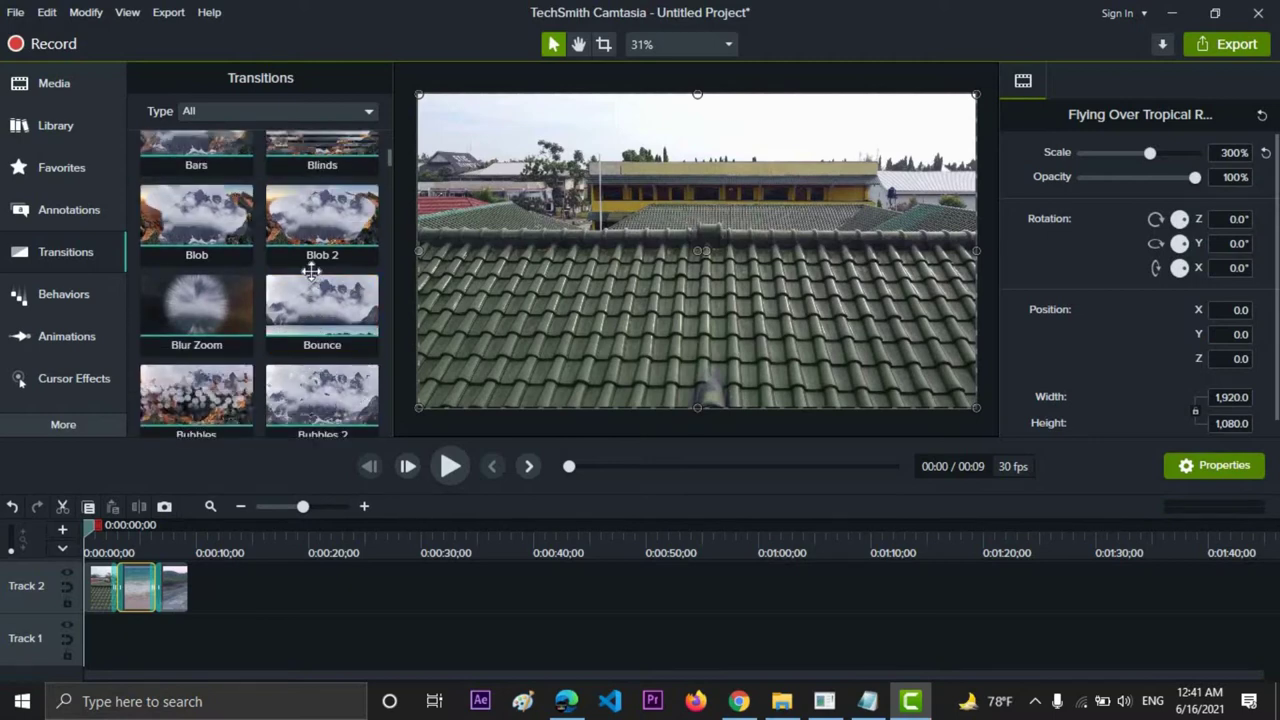
{"action": "scroll", "coordinate": [312, 262], "scroll_direction": "down", "scroll_amount": 1}
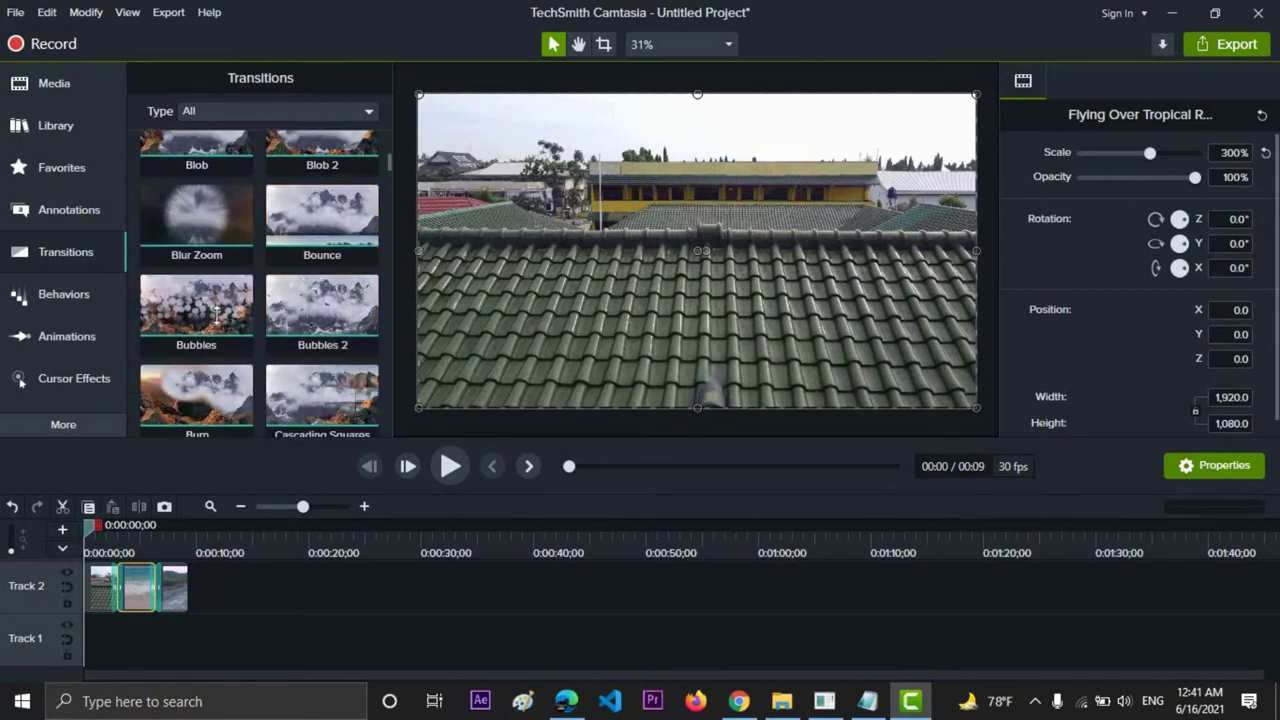
{"action": "left_click", "coordinate": [84, 90]}
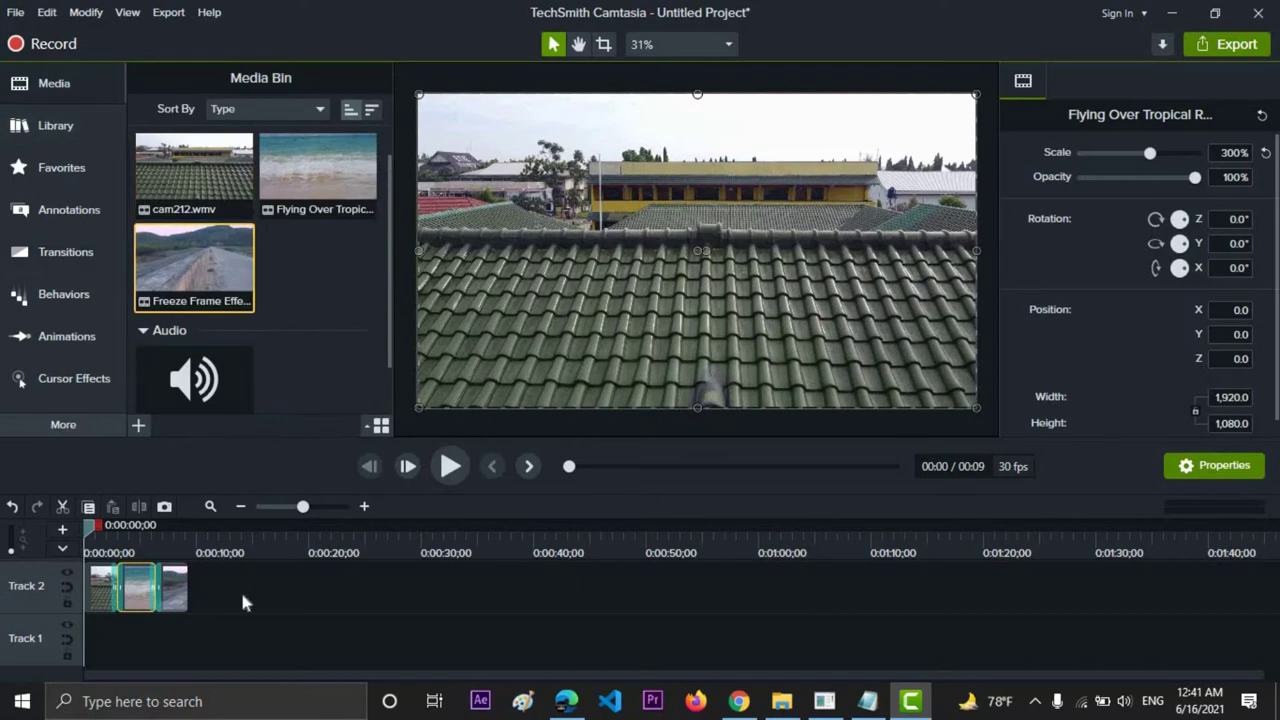
Step: Delete all clips from the timeline and place cam212.wmv at the start of Track 2
{"action": "left_click_drag", "start_coordinate": [265, 587], "coordinate": [80, 587]}
{"action": "key", "text": "Delete"}
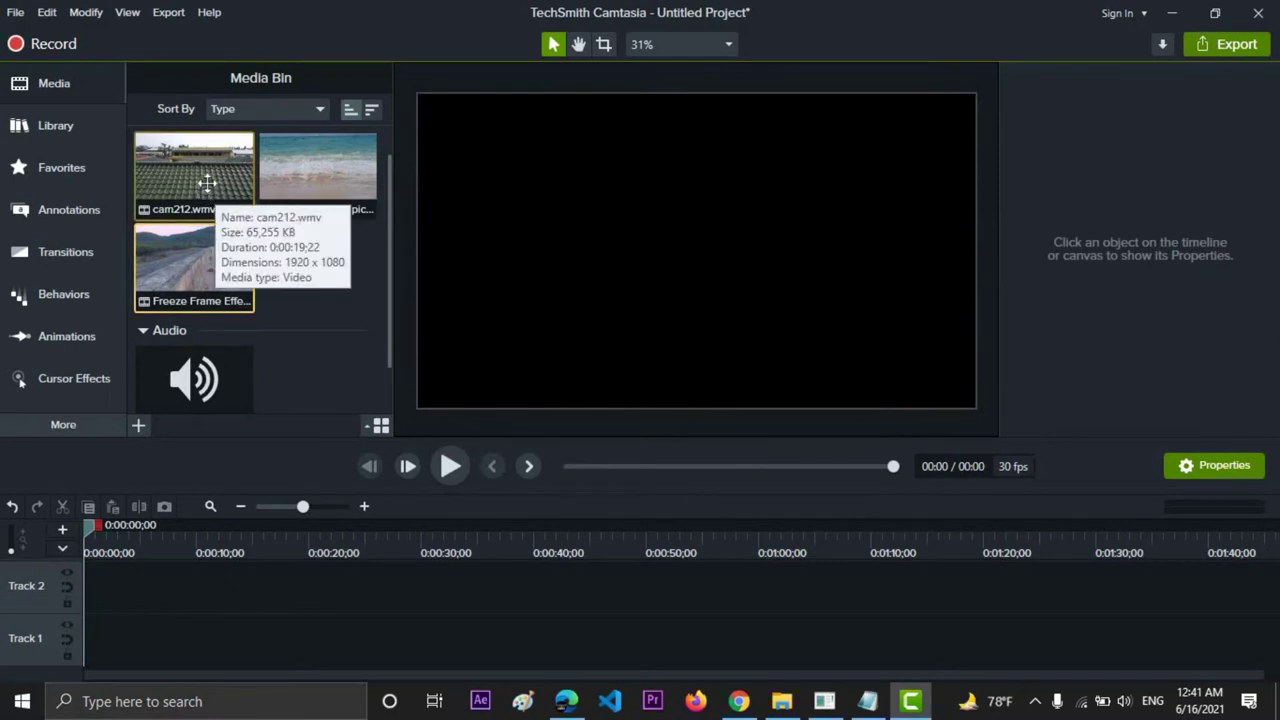
{"action": "left_click_drag", "start_coordinate": [198, 180], "coordinate": [160, 598]}
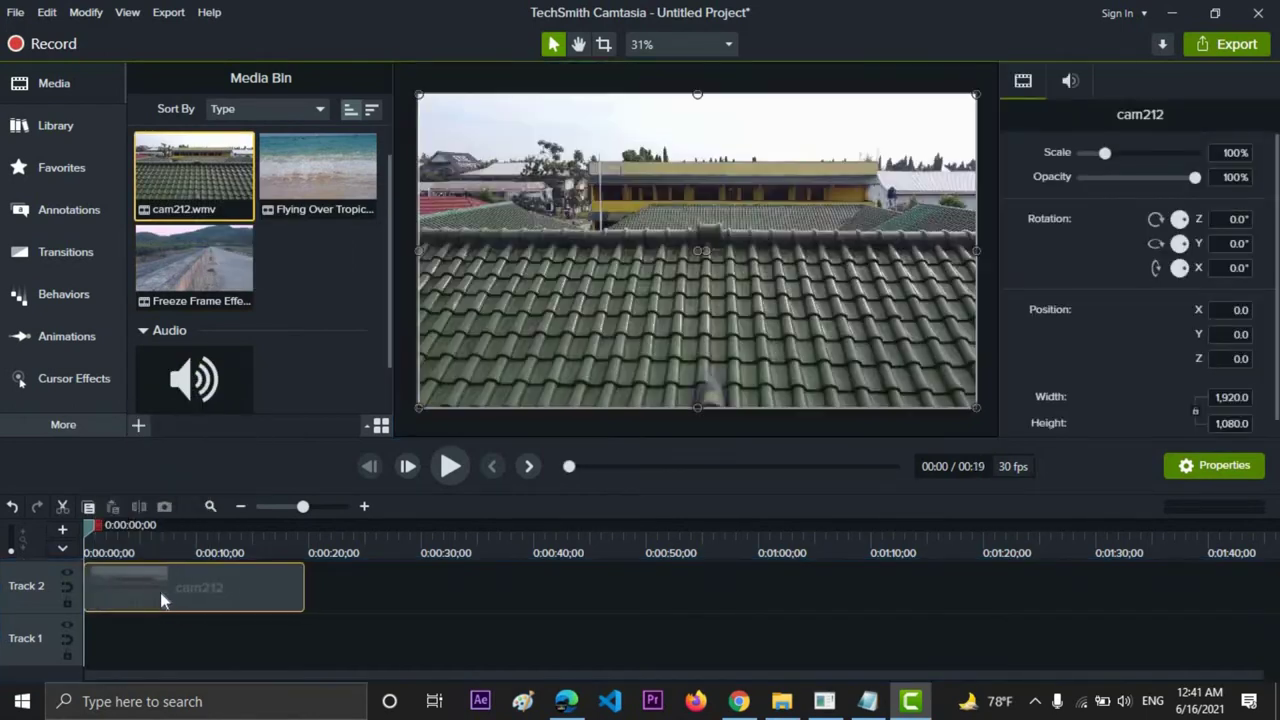
{"action": "right_click", "coordinate": [224, 185]}
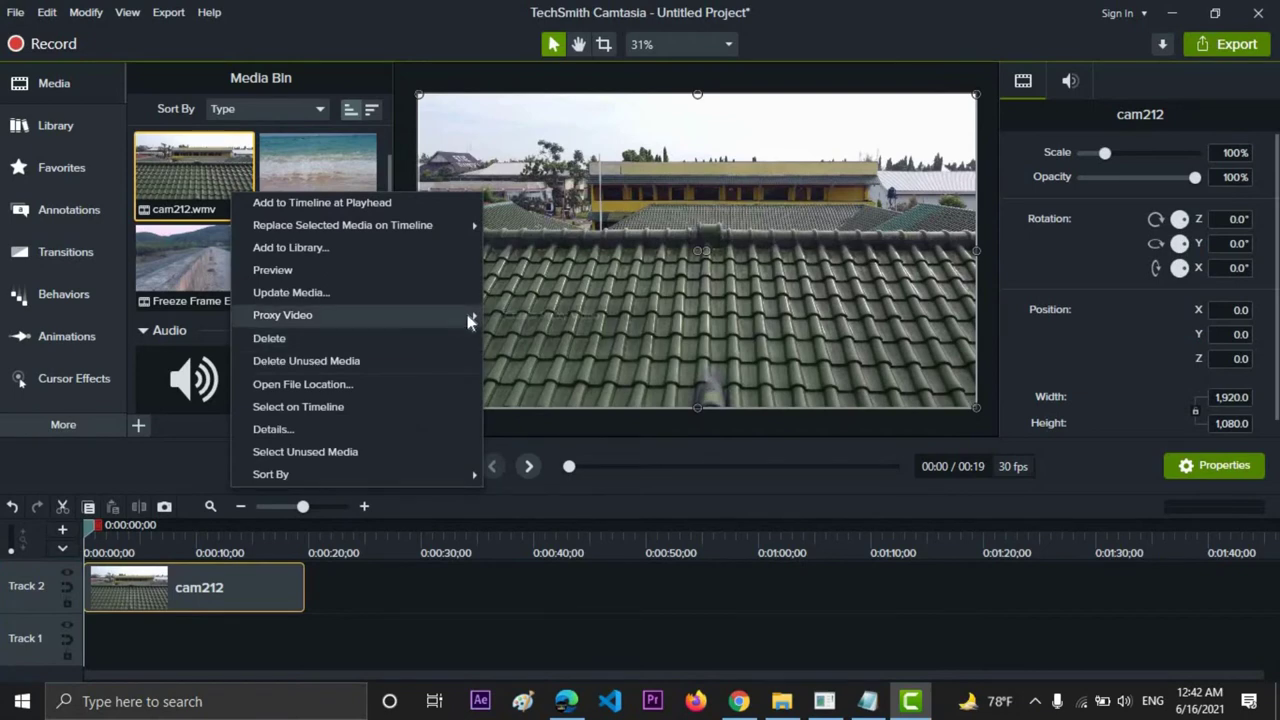
{"action": "left_click", "coordinate": [398, 597]}
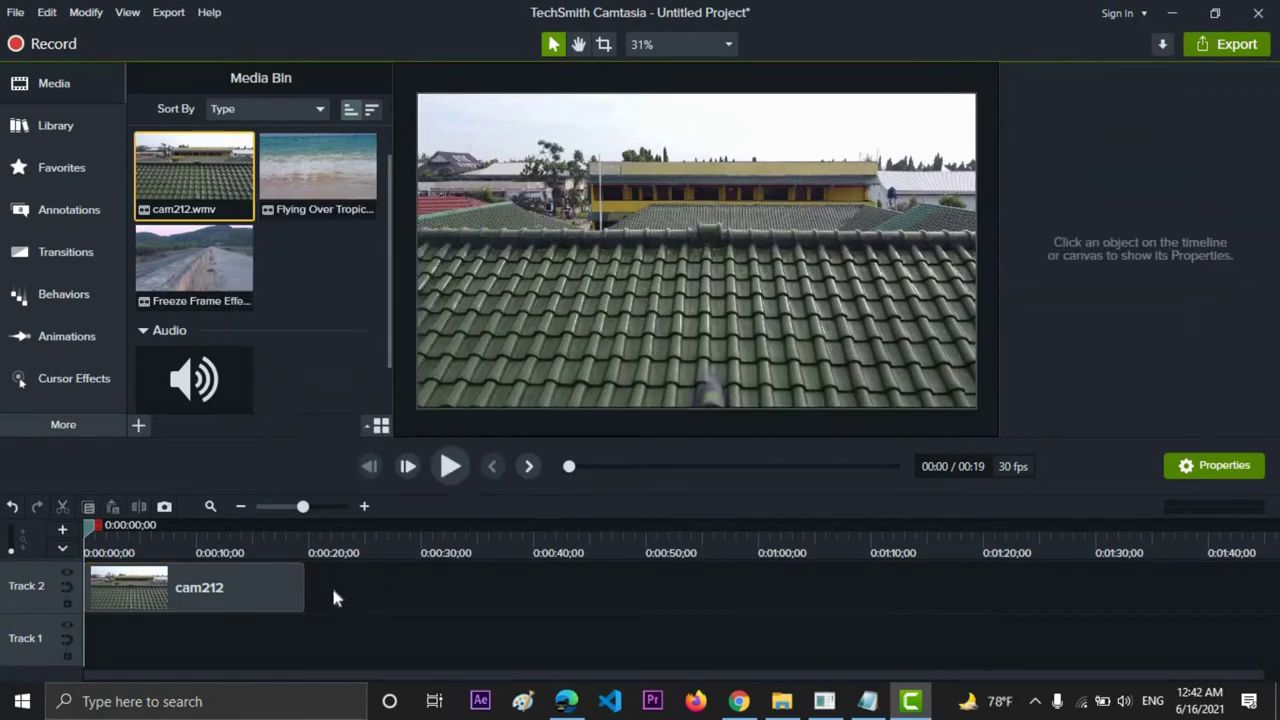
{"action": "left_click", "coordinate": [229, 600]}
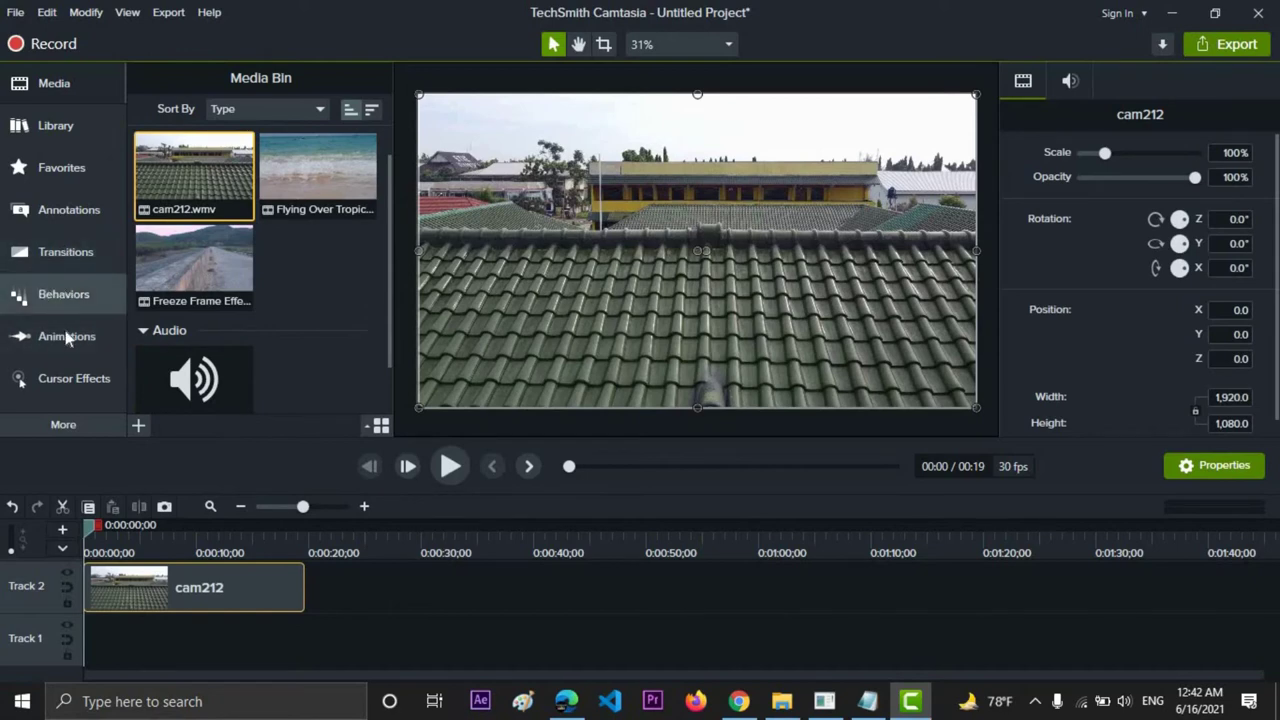
Step: Add a plain text callout at the playhead above the cam212 clip and change its text to "Sunsun"
{"action": "left_click", "coordinate": [63, 213]}
{"action": "right_click", "coordinate": [172, 386]}
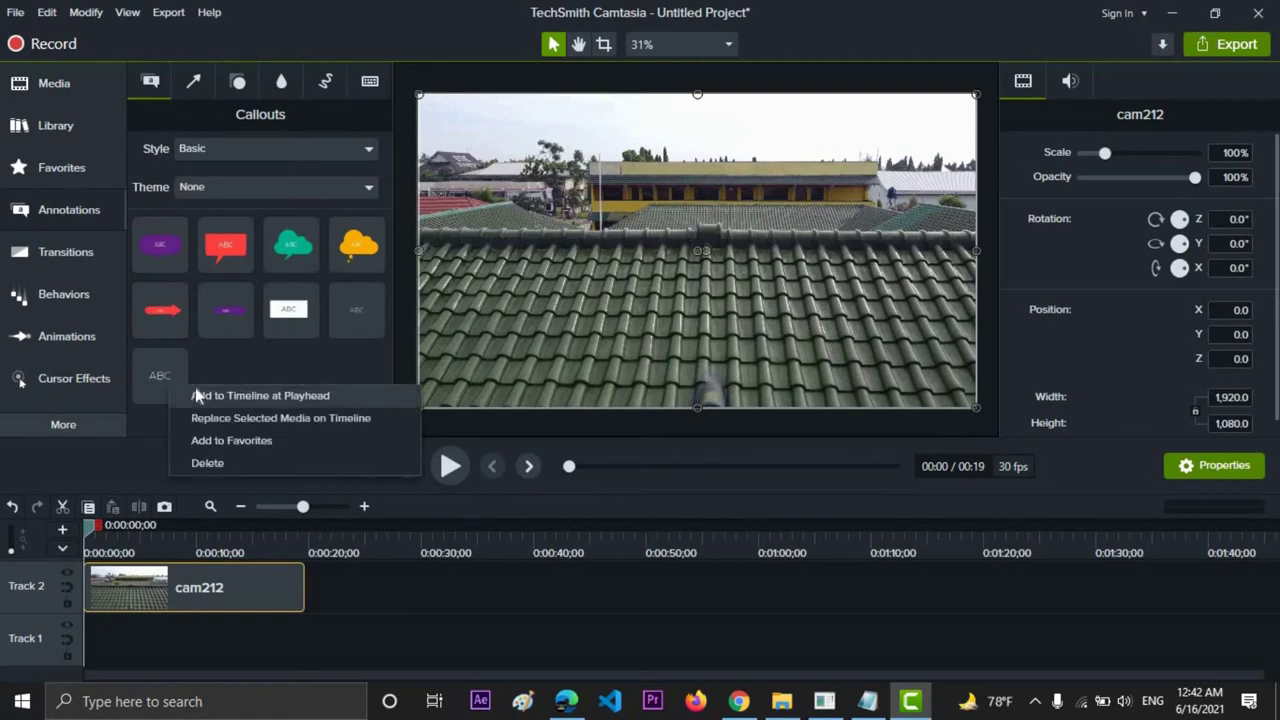
{"action": "left_click", "coordinate": [197, 396]}
{"action": "double_click", "coordinate": [693, 257]}
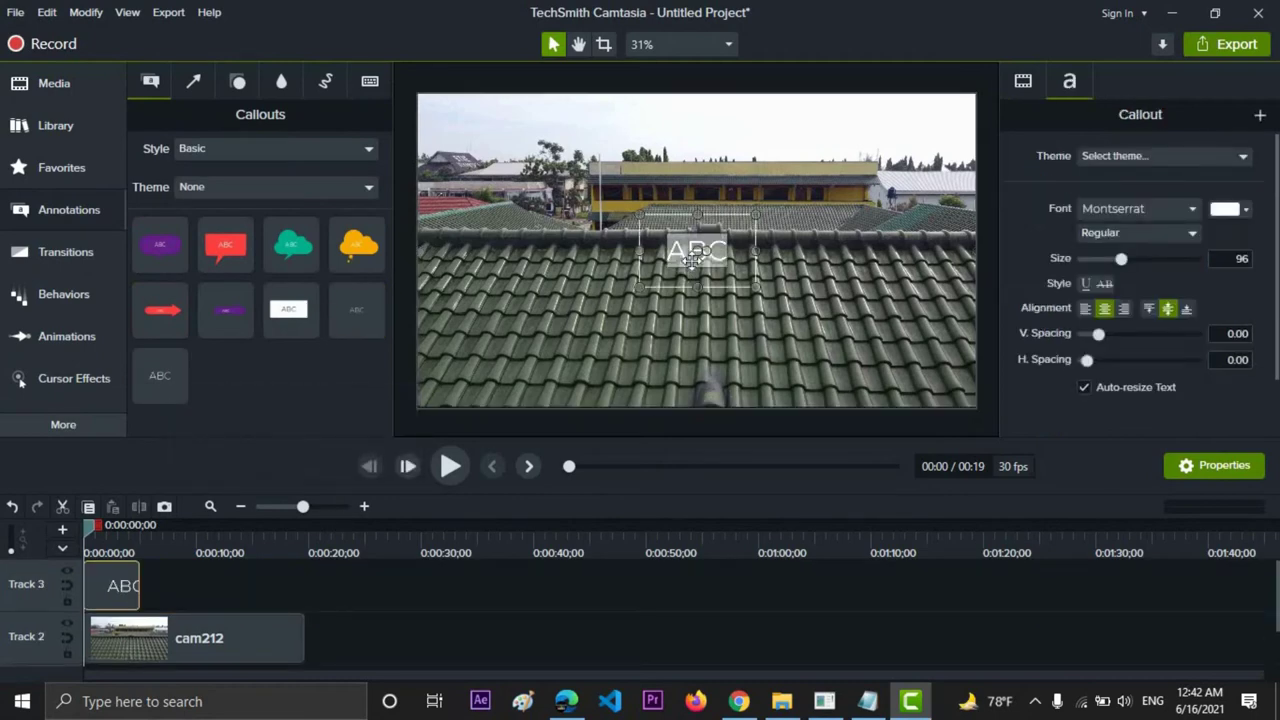
{"action": "type", "text": "Sunsun"}
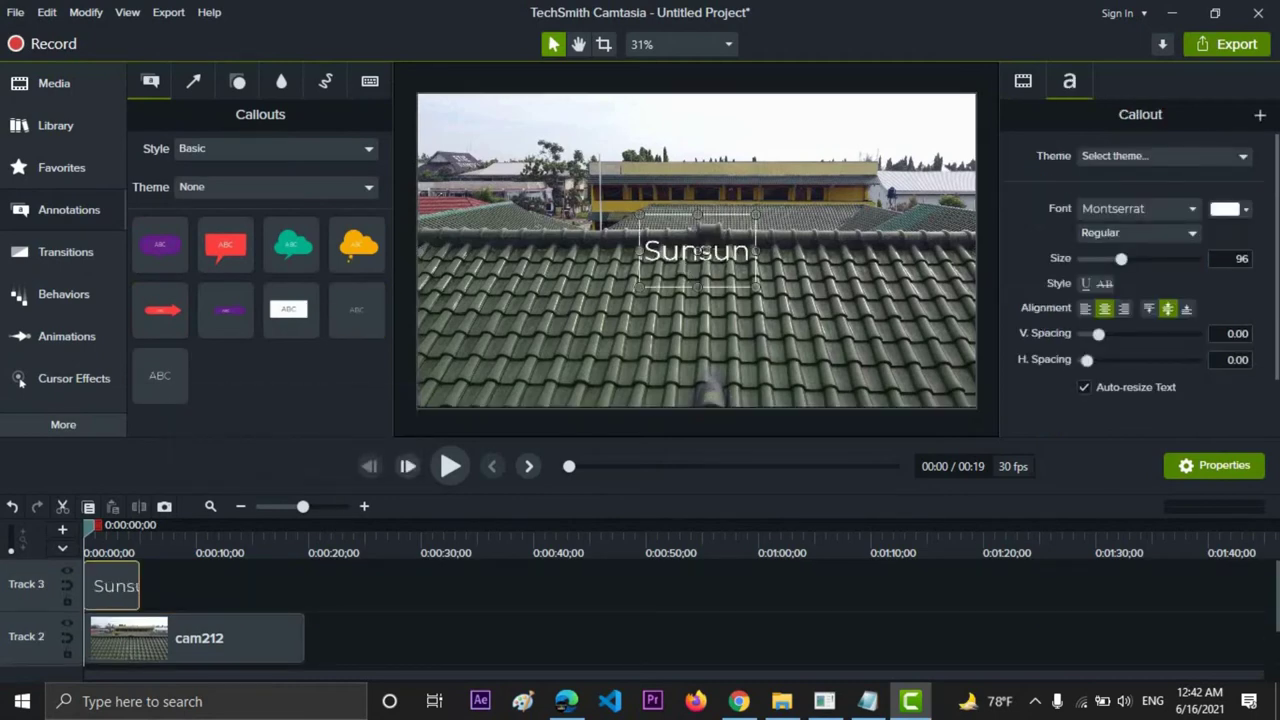
Step: Make the callout text bold at size 256 and enlarge its bounding box to about 1196 by 768
{"action": "left_click", "coordinate": [1154, 231]}
{"action": "left_click_drag", "start_coordinate": [1119, 261], "coordinate": [1218, 285]}
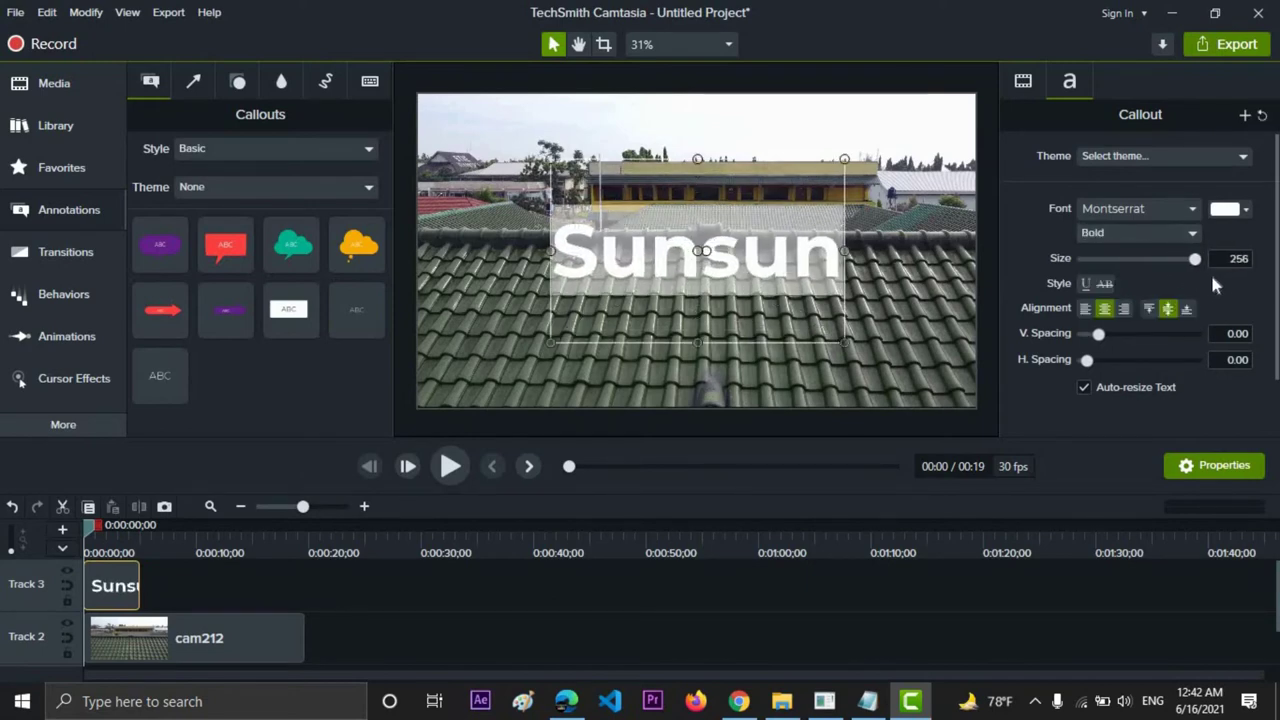
{"action": "left_click", "coordinate": [879, 328]}
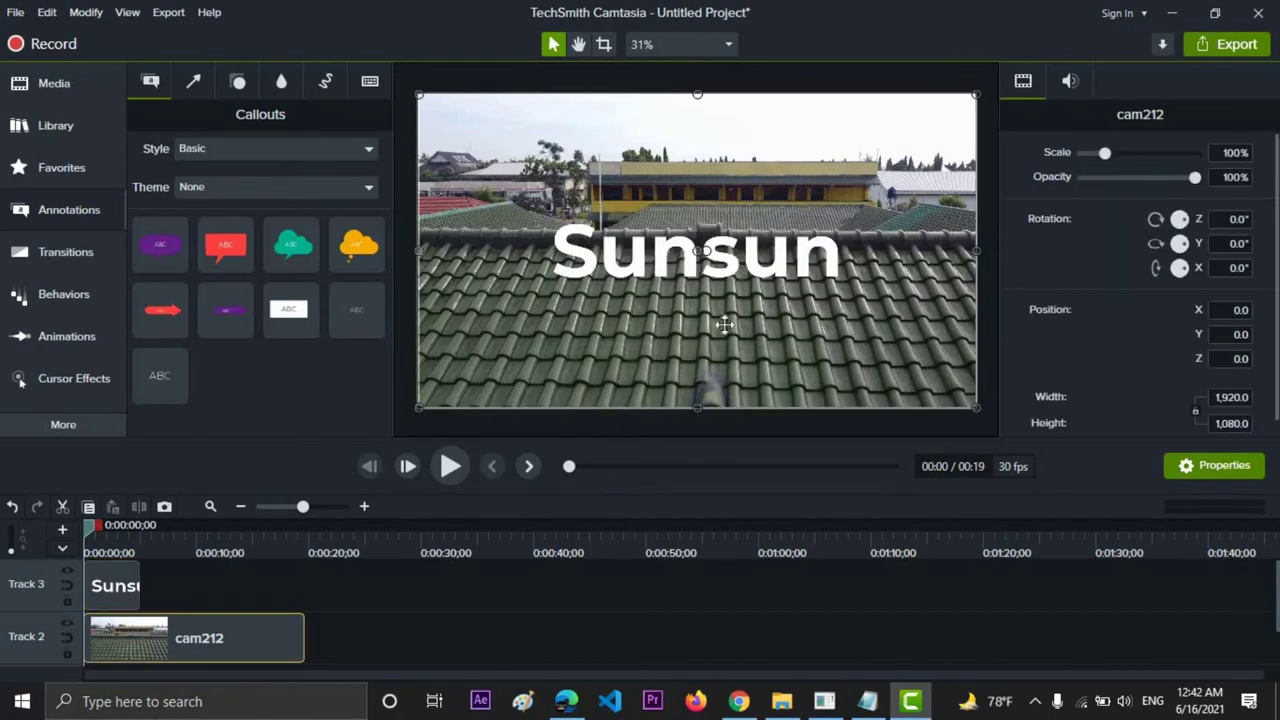
{"action": "left_click", "coordinate": [713, 286]}
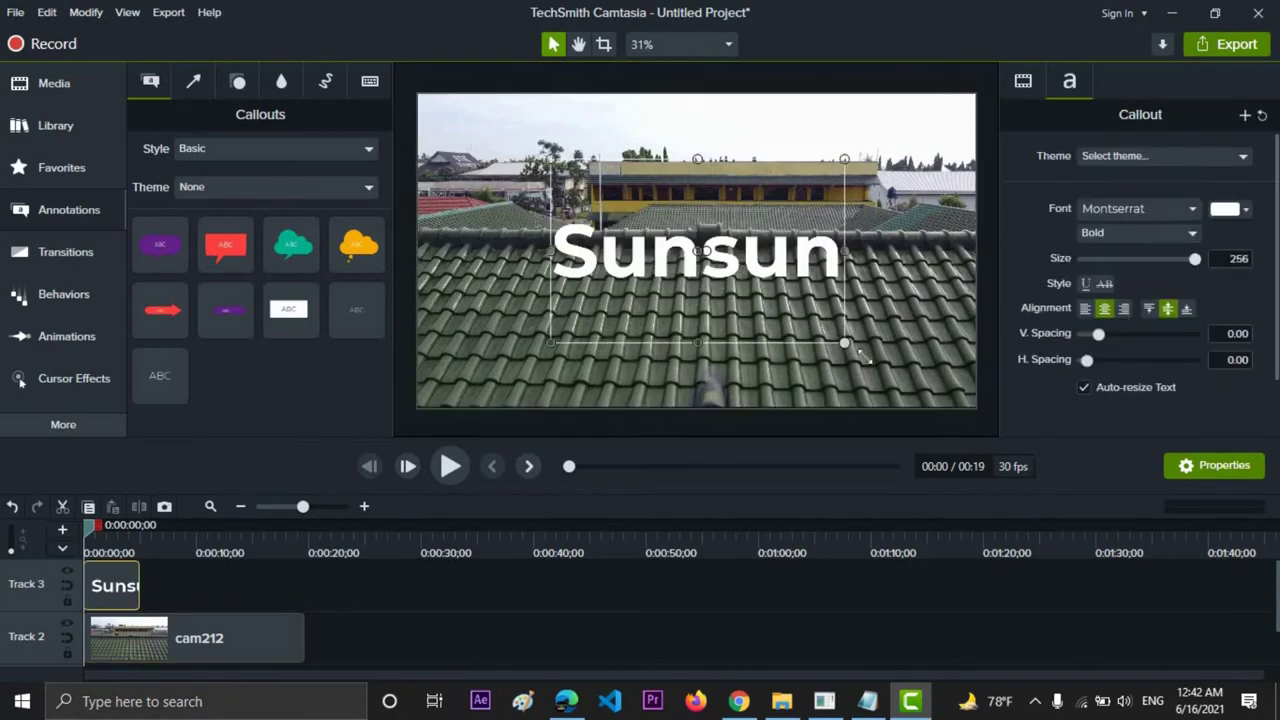
{"action": "left_click_drag", "start_coordinate": [845, 343], "coordinate": [871, 362]}
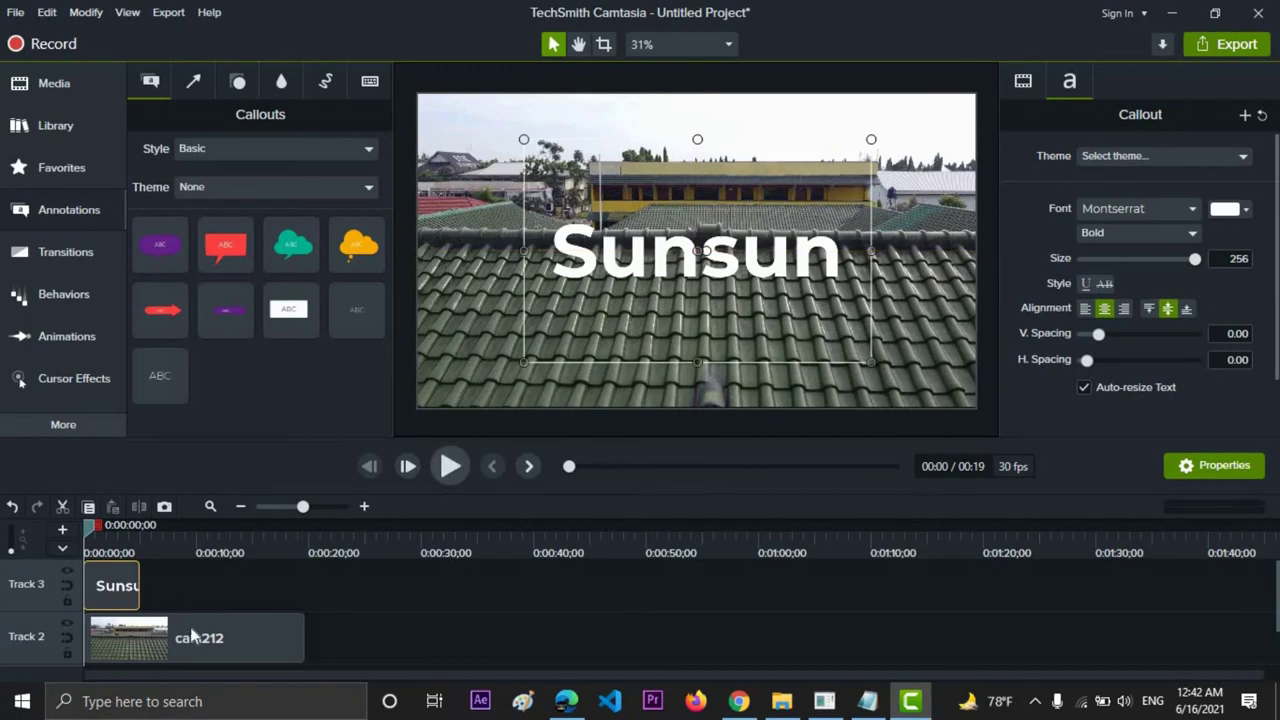
Step: Apply the Alpha-mode Media Matte visual effect to the text callout on Track 3
{"action": "scroll", "coordinate": [190, 627], "scroll_direction": "down", "scroll_amount": 1}
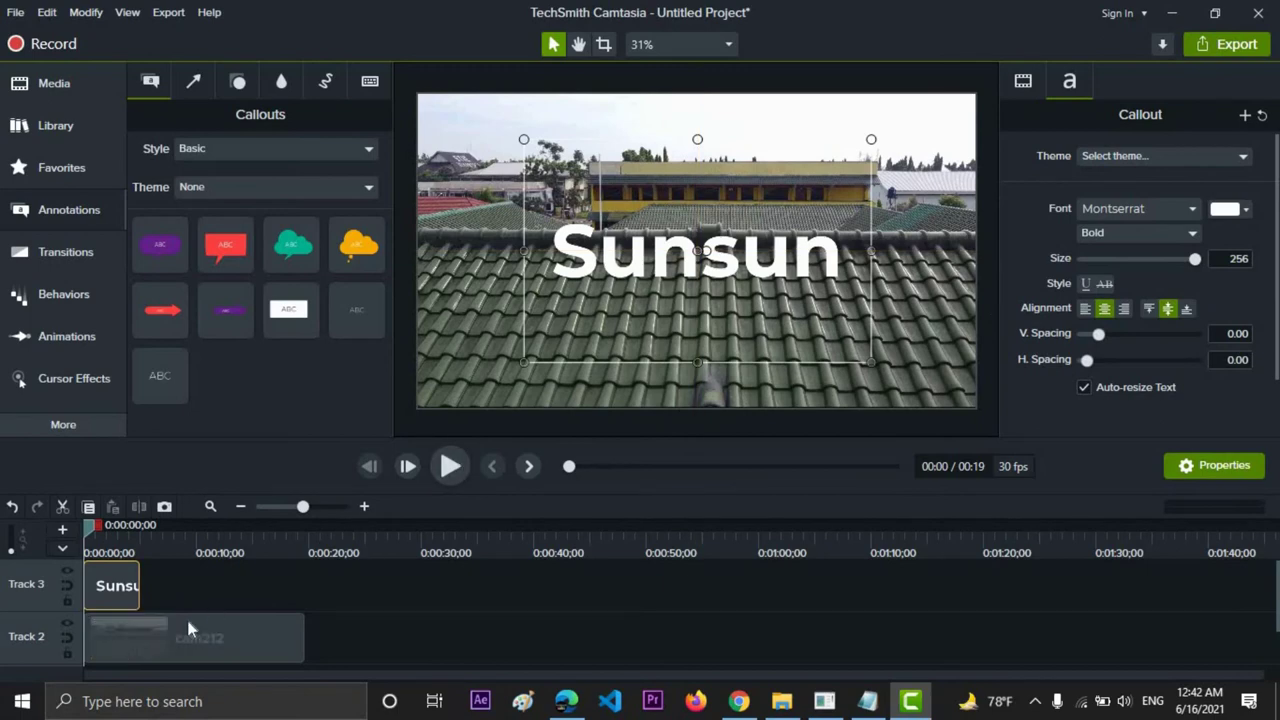
{"action": "left_click", "coordinate": [94, 425]}
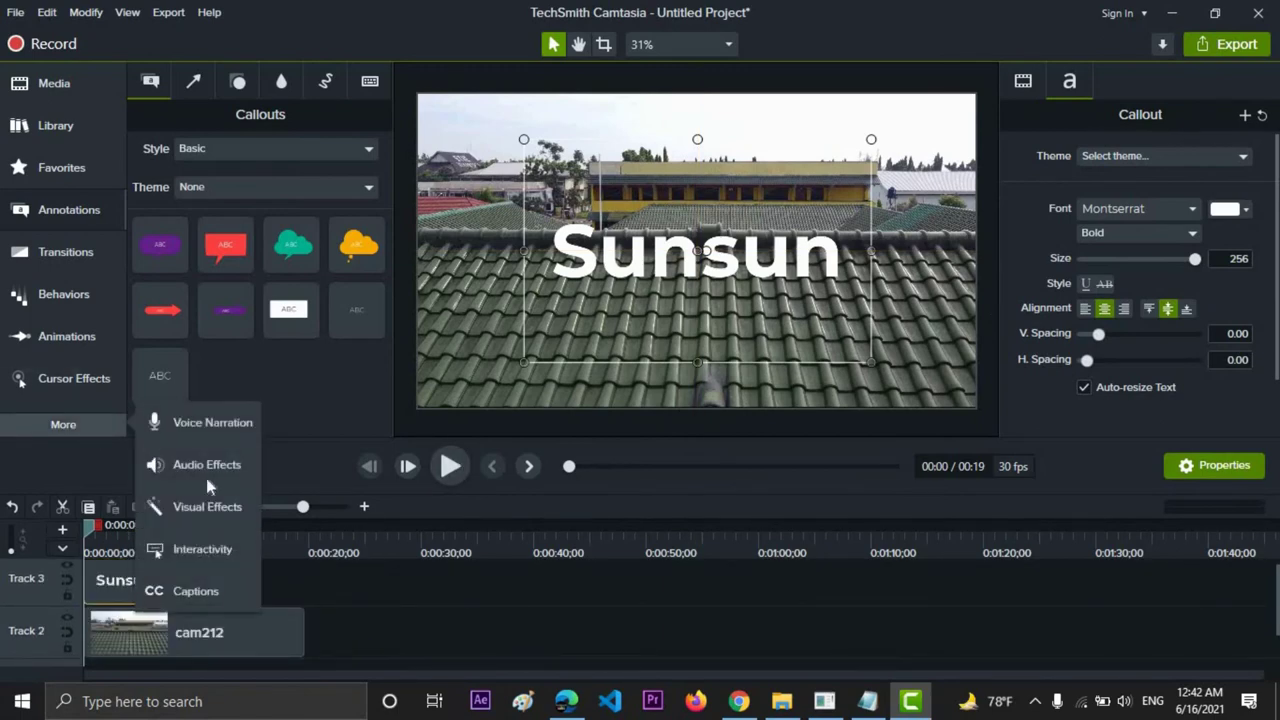
{"action": "left_click", "coordinate": [219, 505]}
{"action": "scroll", "coordinate": [242, 353], "scroll_direction": "down", "scroll_amount": 3}
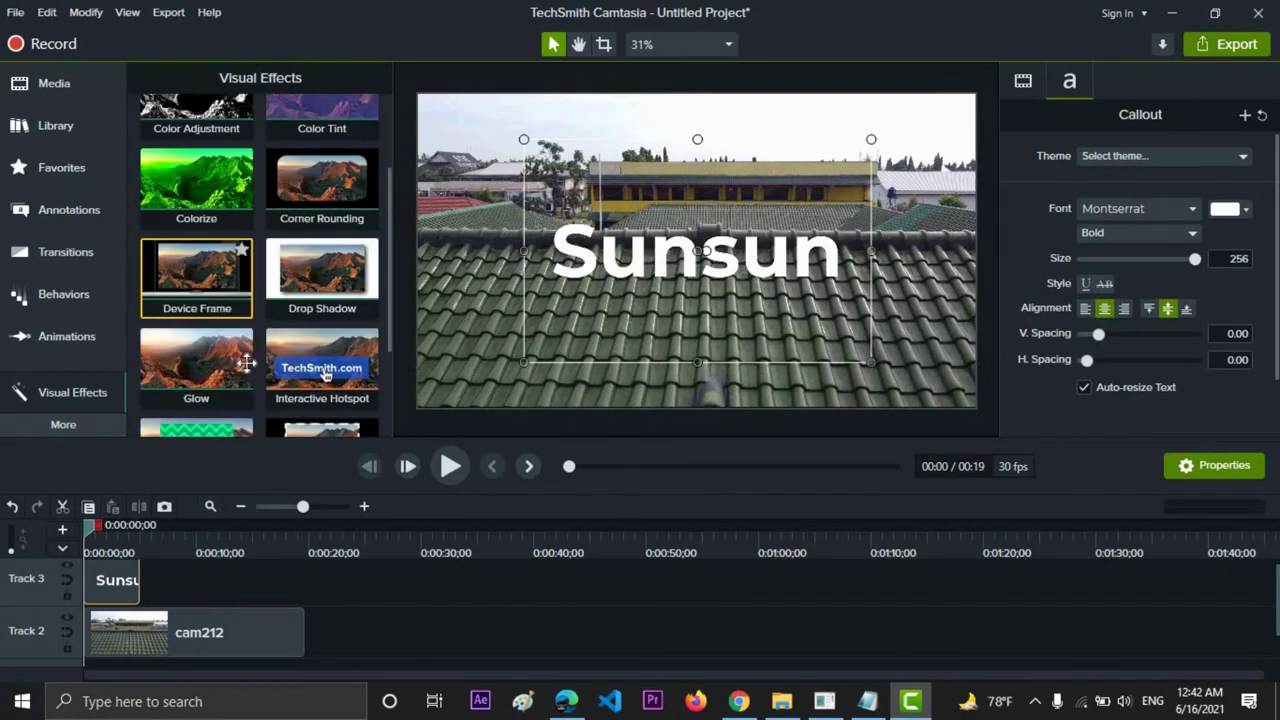
{"action": "scroll", "coordinate": [257, 401], "scroll_direction": "down", "scroll_amount": 1}
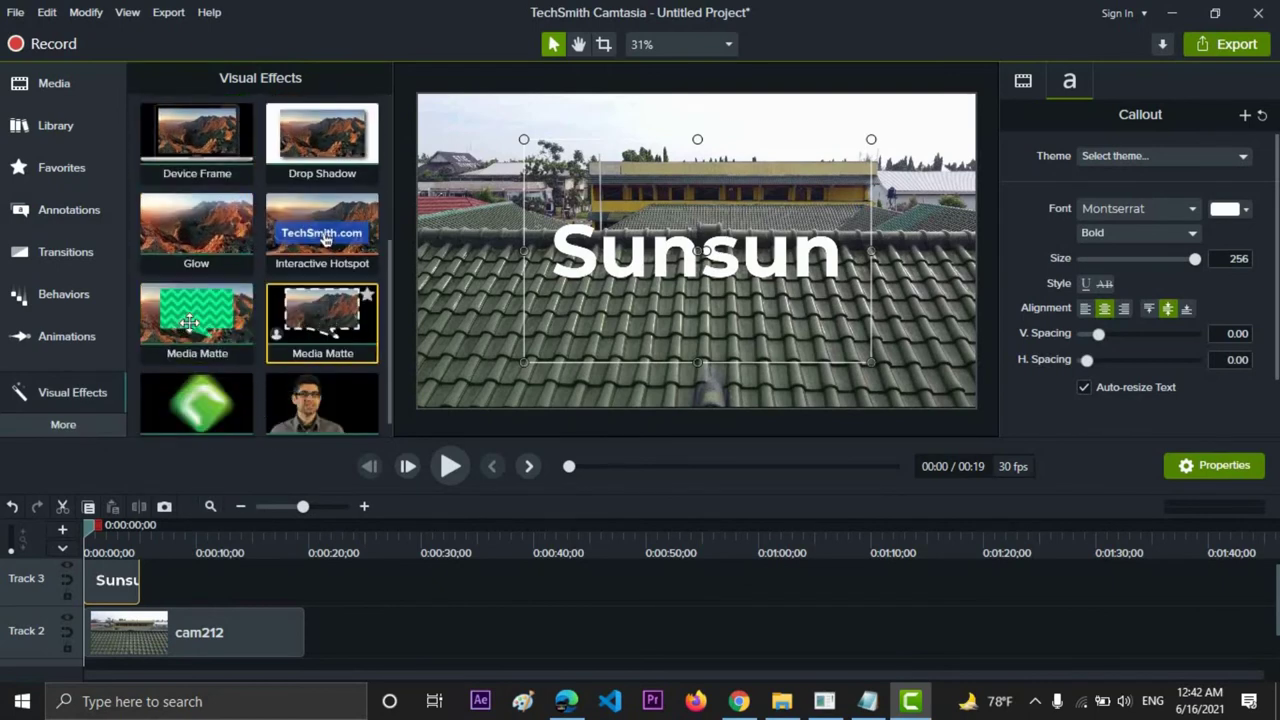
{"action": "left_click_drag", "start_coordinate": [189, 320], "coordinate": [112, 598]}
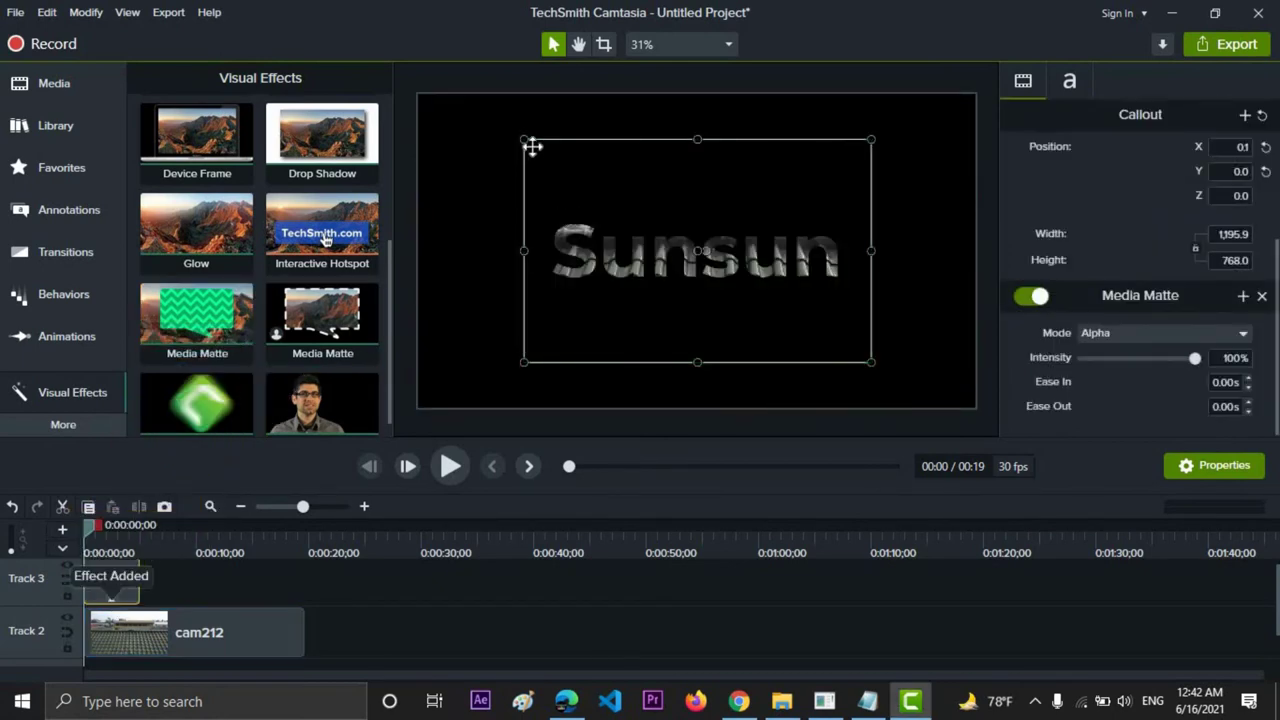
Step: Enlarge the matte callout's box to about 1719 by 1124 and move it to about X 0, Y 22, centred horizontally
{"action": "left_click_drag", "start_coordinate": [523, 140], "coordinate": [457, 94]}
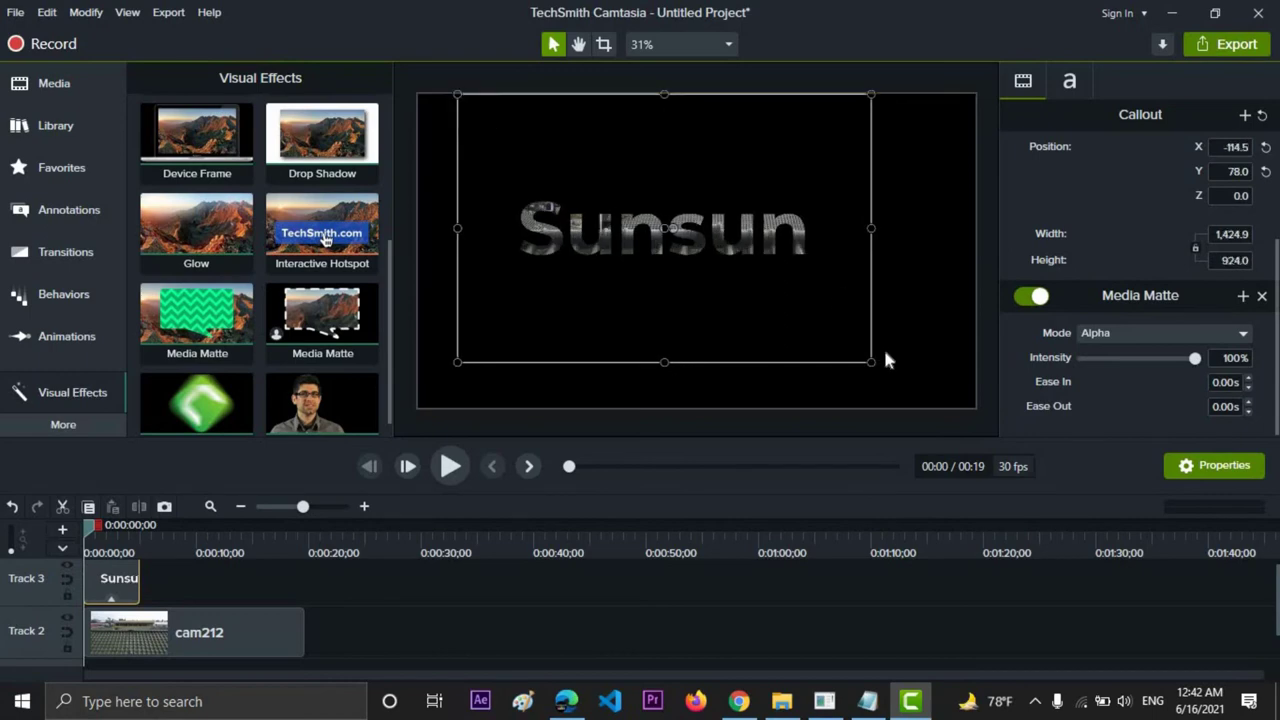
{"action": "left_click_drag", "start_coordinate": [898, 379], "coordinate": [958, 422]}
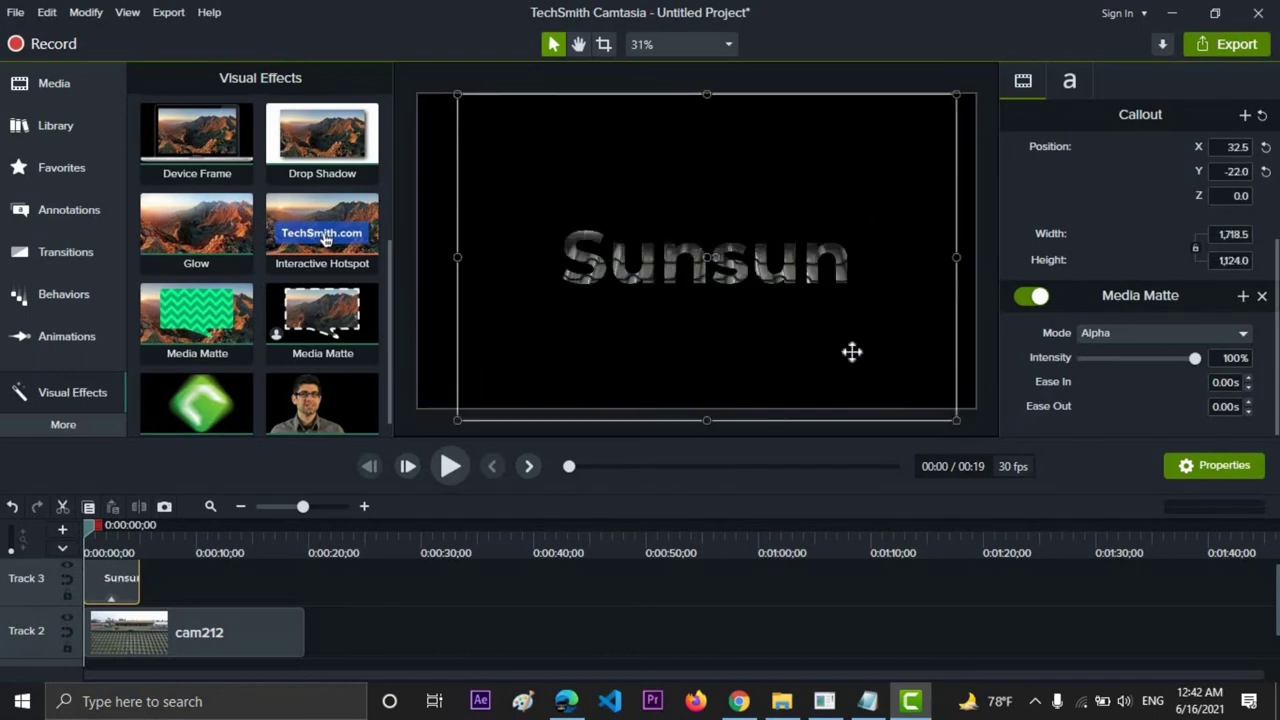
{"action": "left_click_drag", "start_coordinate": [851, 351], "coordinate": [834, 331]}
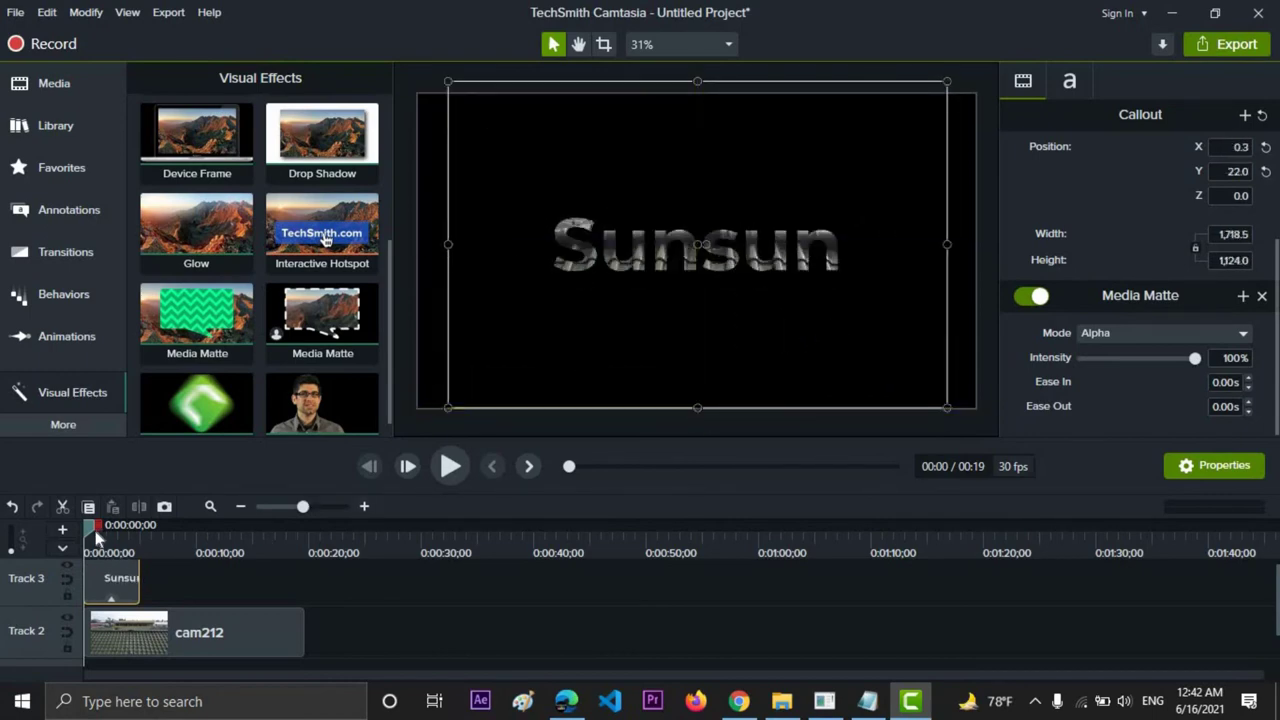
Step: Play back the timeline from the start to check the text matte, pausing at about 11 seconds
{"action": "key", "text": "space"}
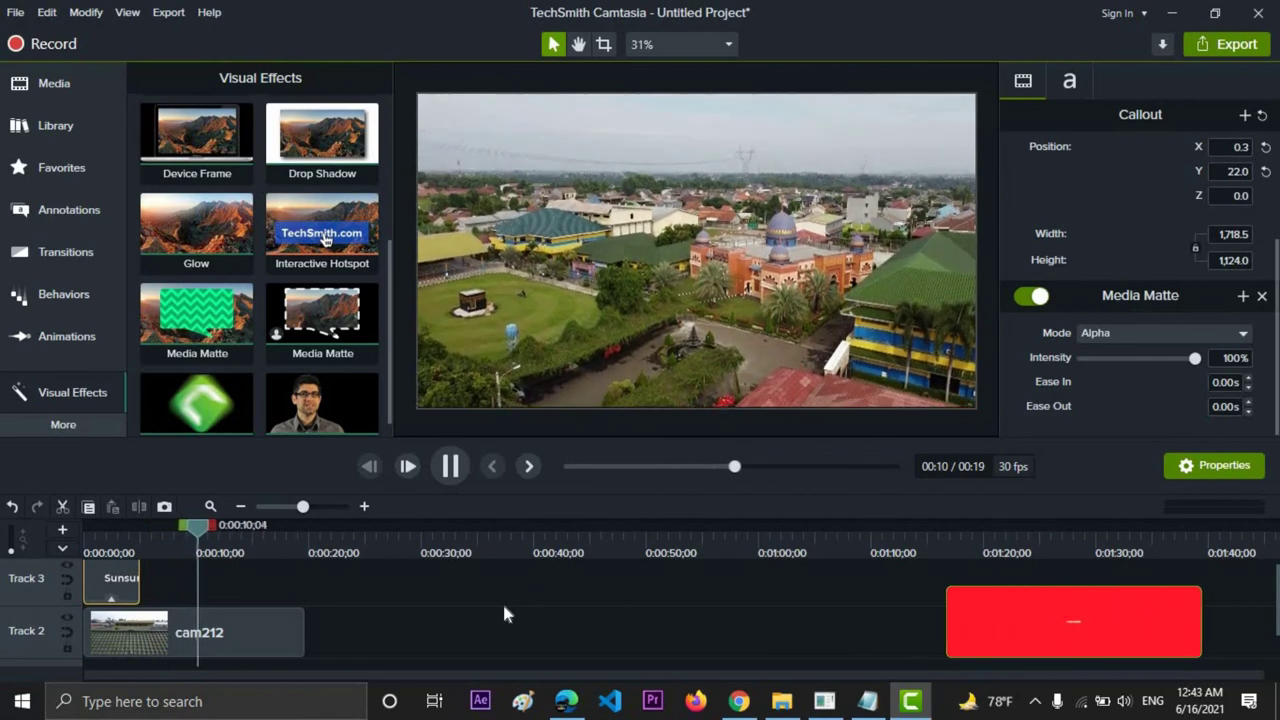
{"action": "left_click", "coordinate": [450, 466]}
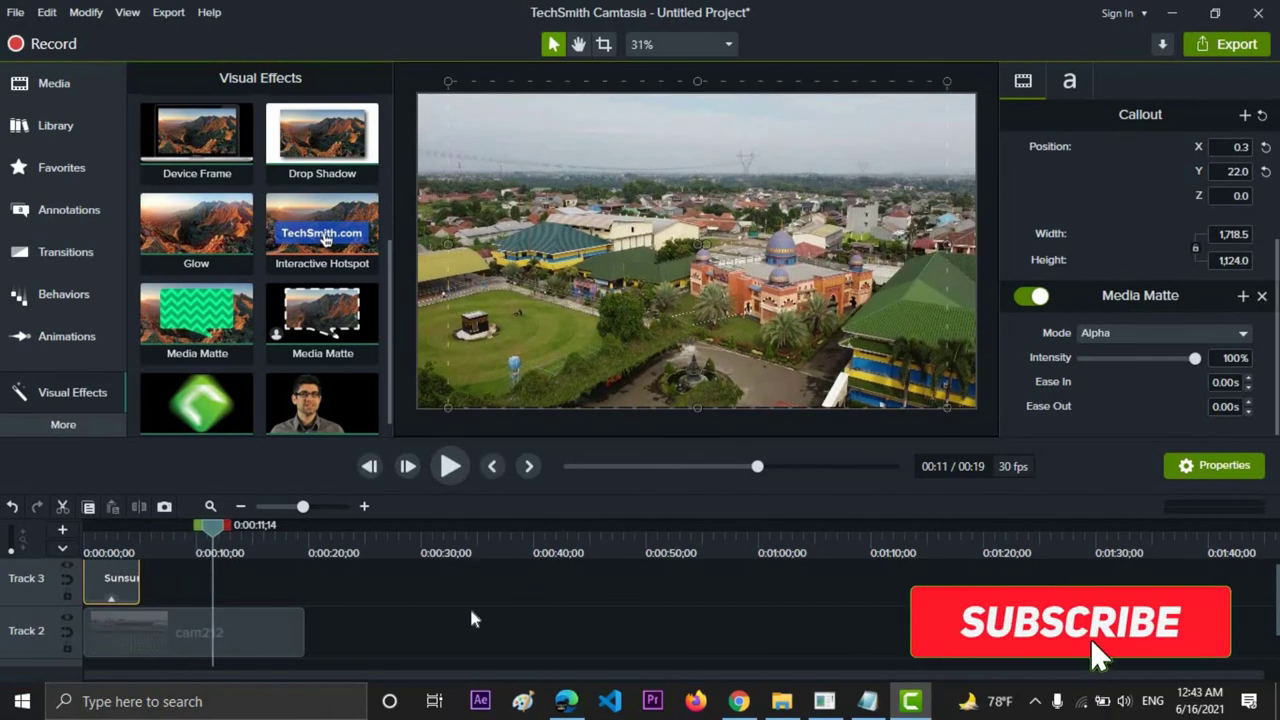